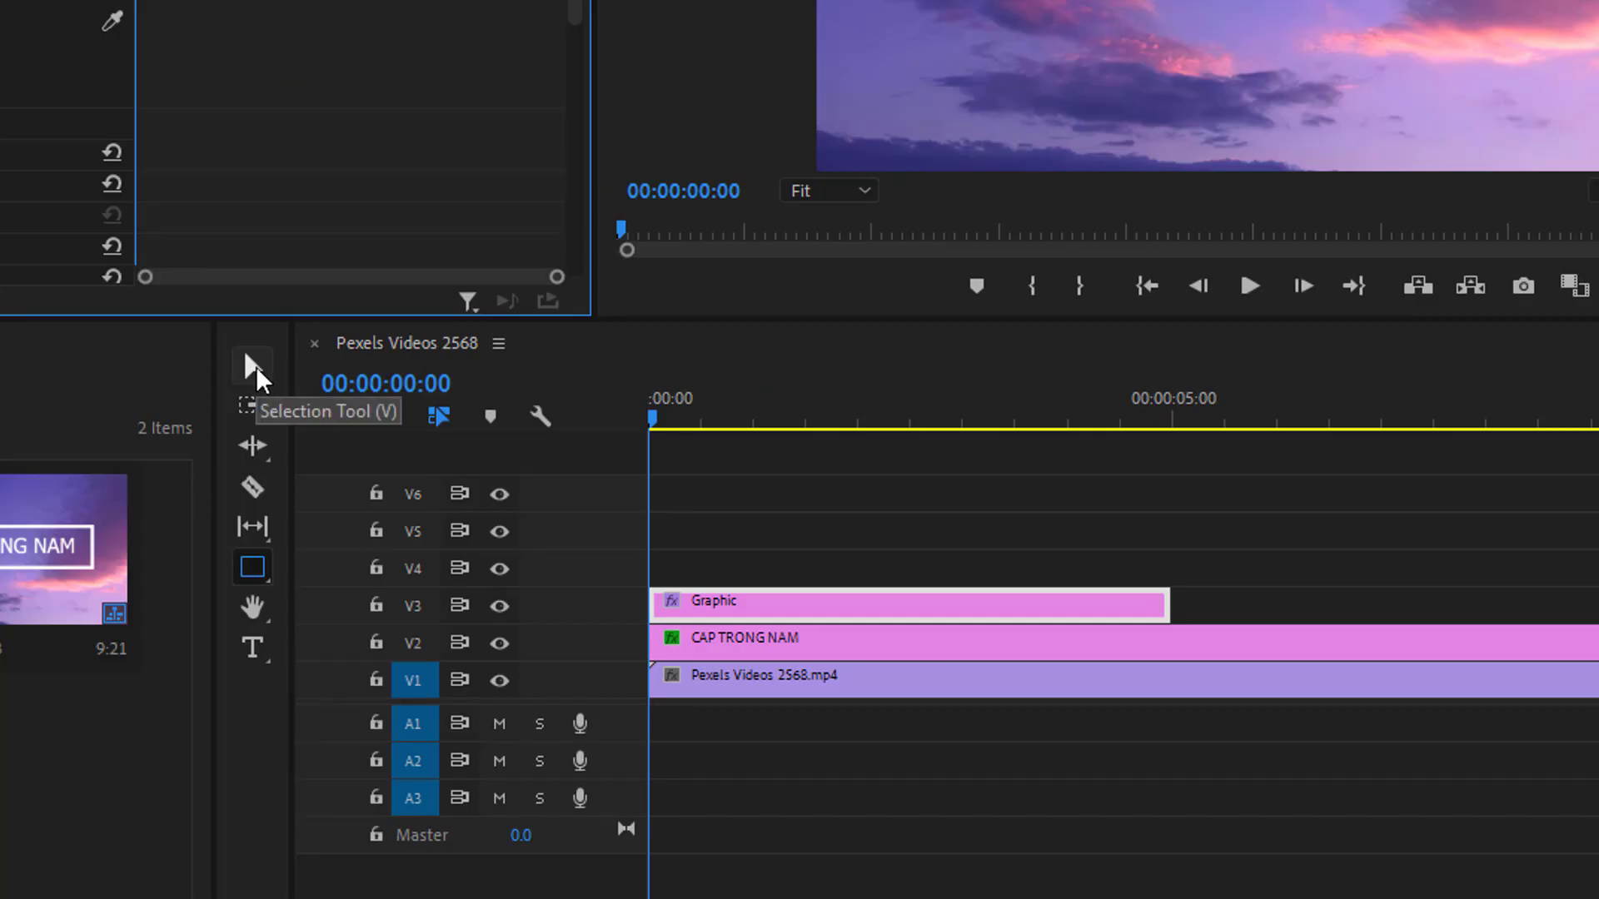
Search the effects for crop and apply the Crop effect to the Graphic clip on V3
left_click(255, 366)
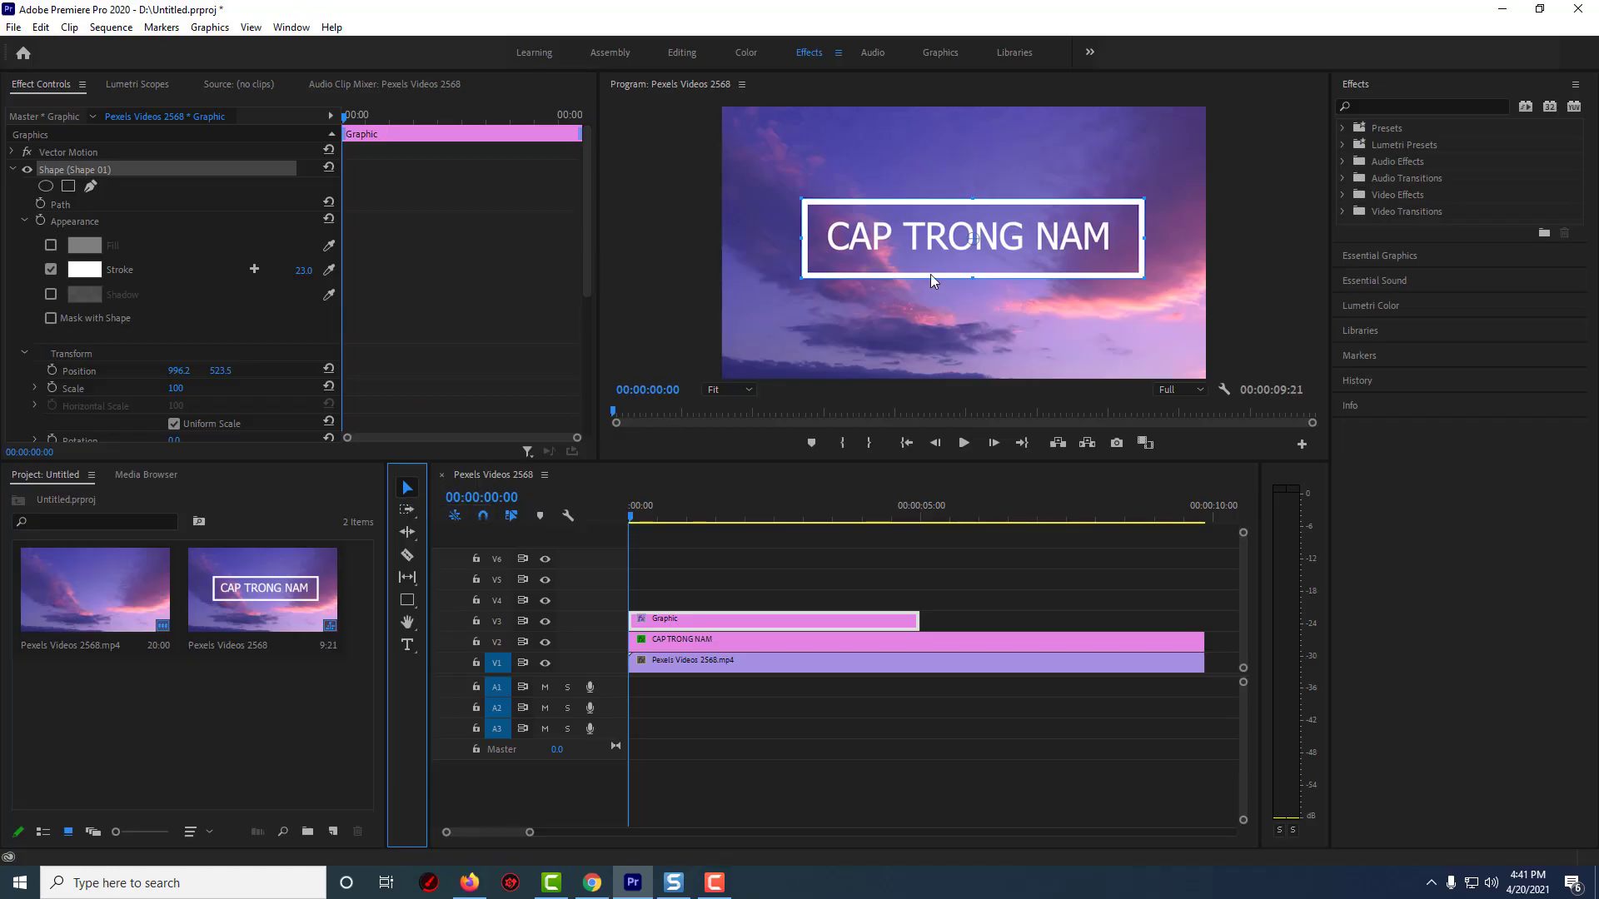
left_click_drag(931, 273, 929, 271)
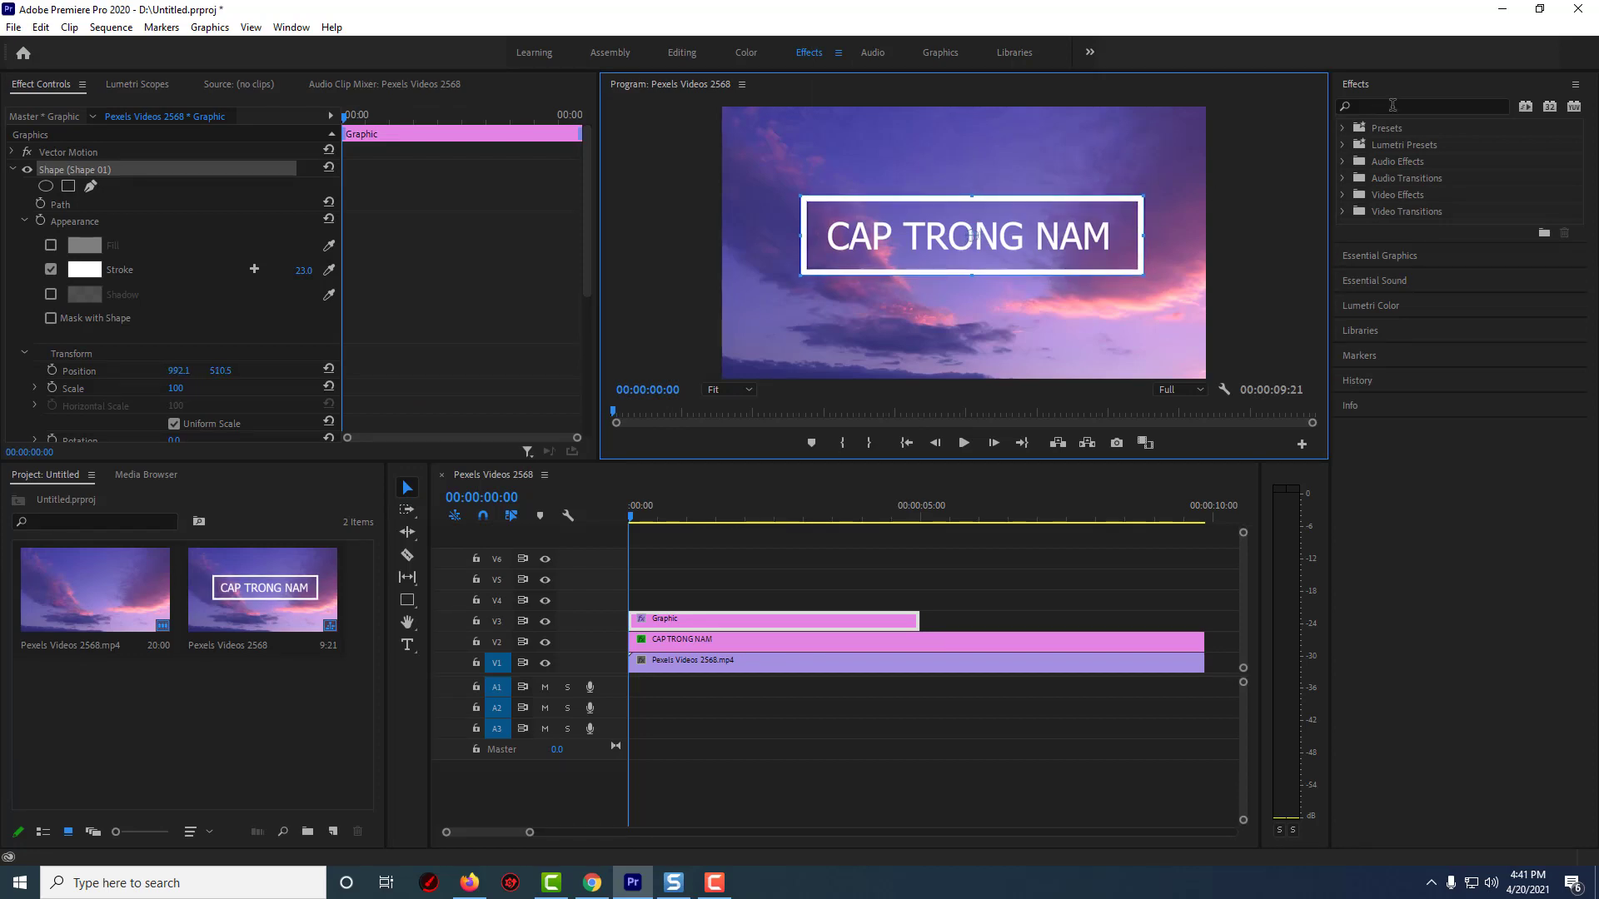
left_click(1393, 104)
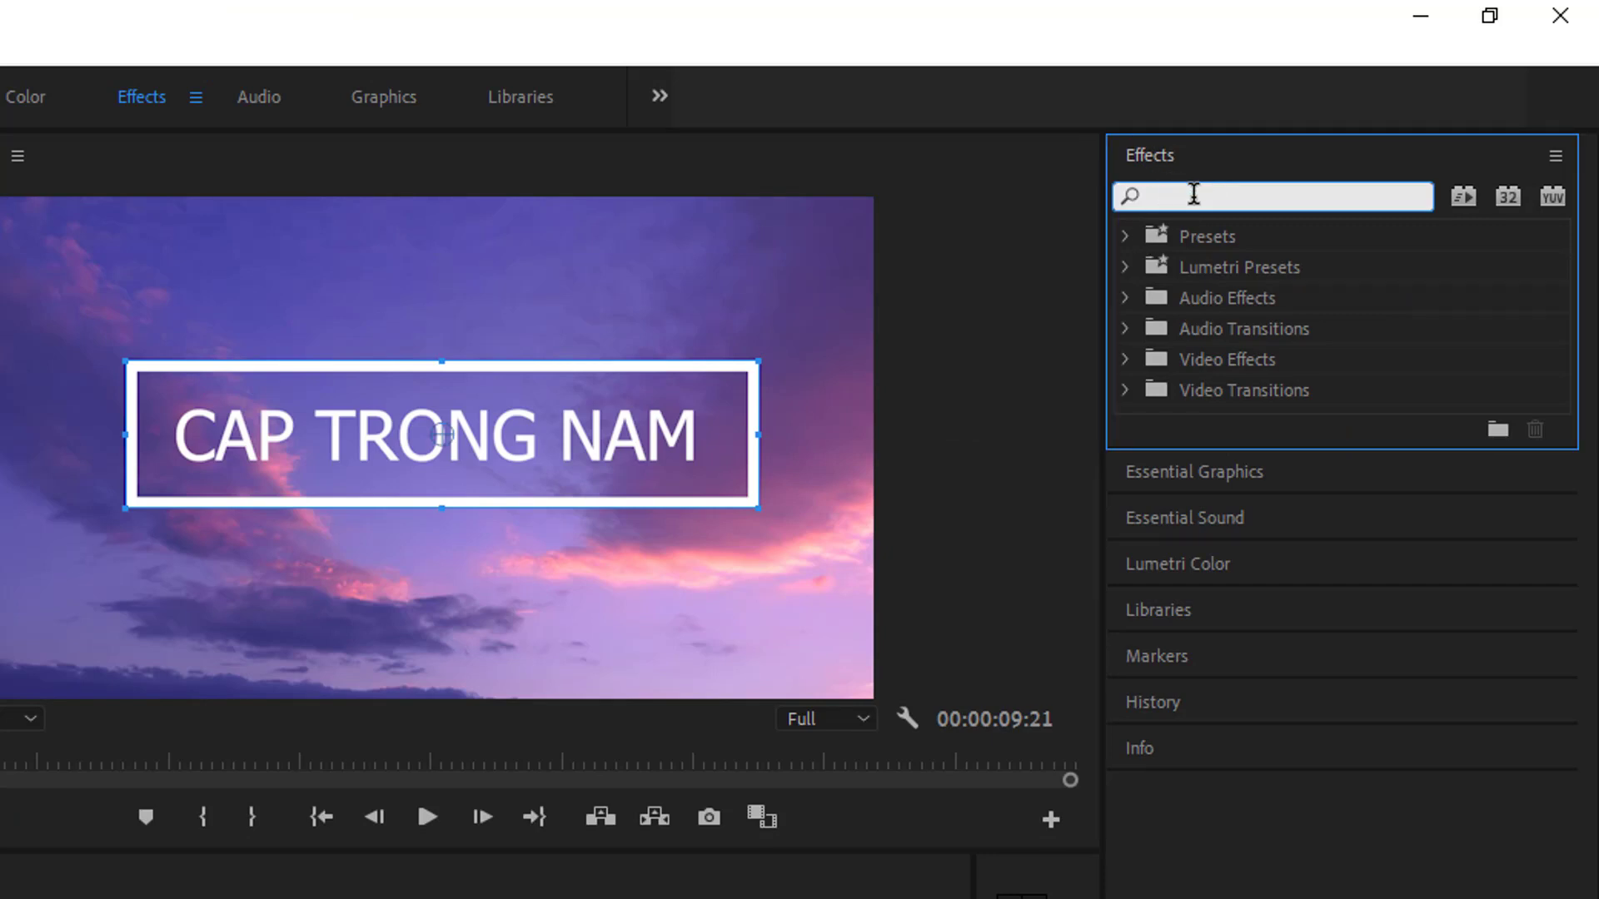
type("crop")
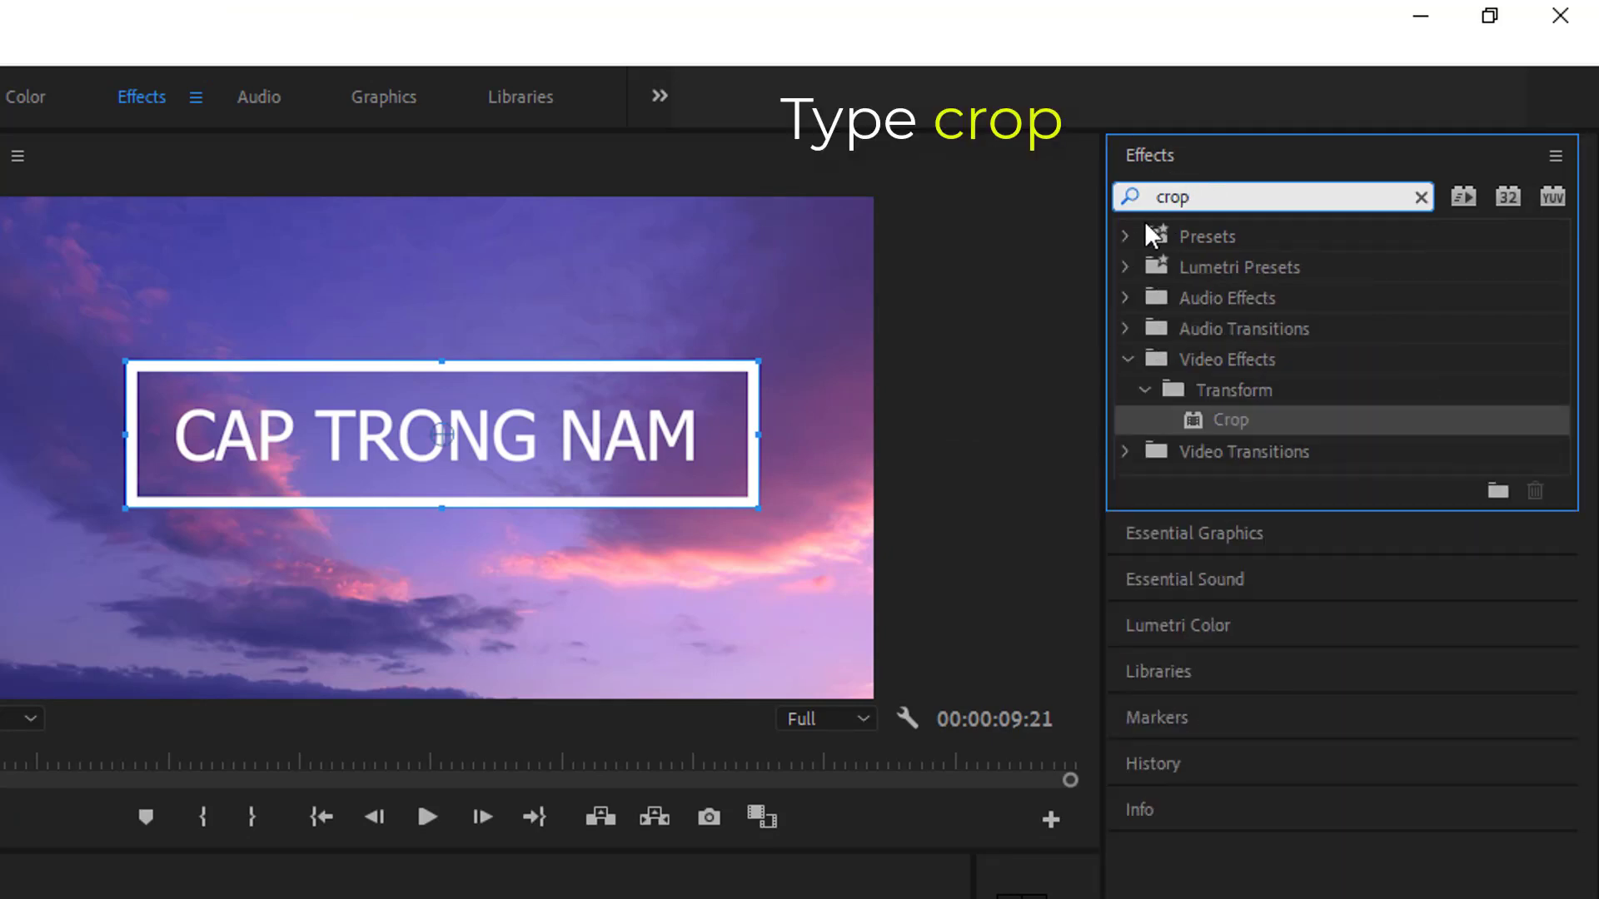
left_click(1241, 423)
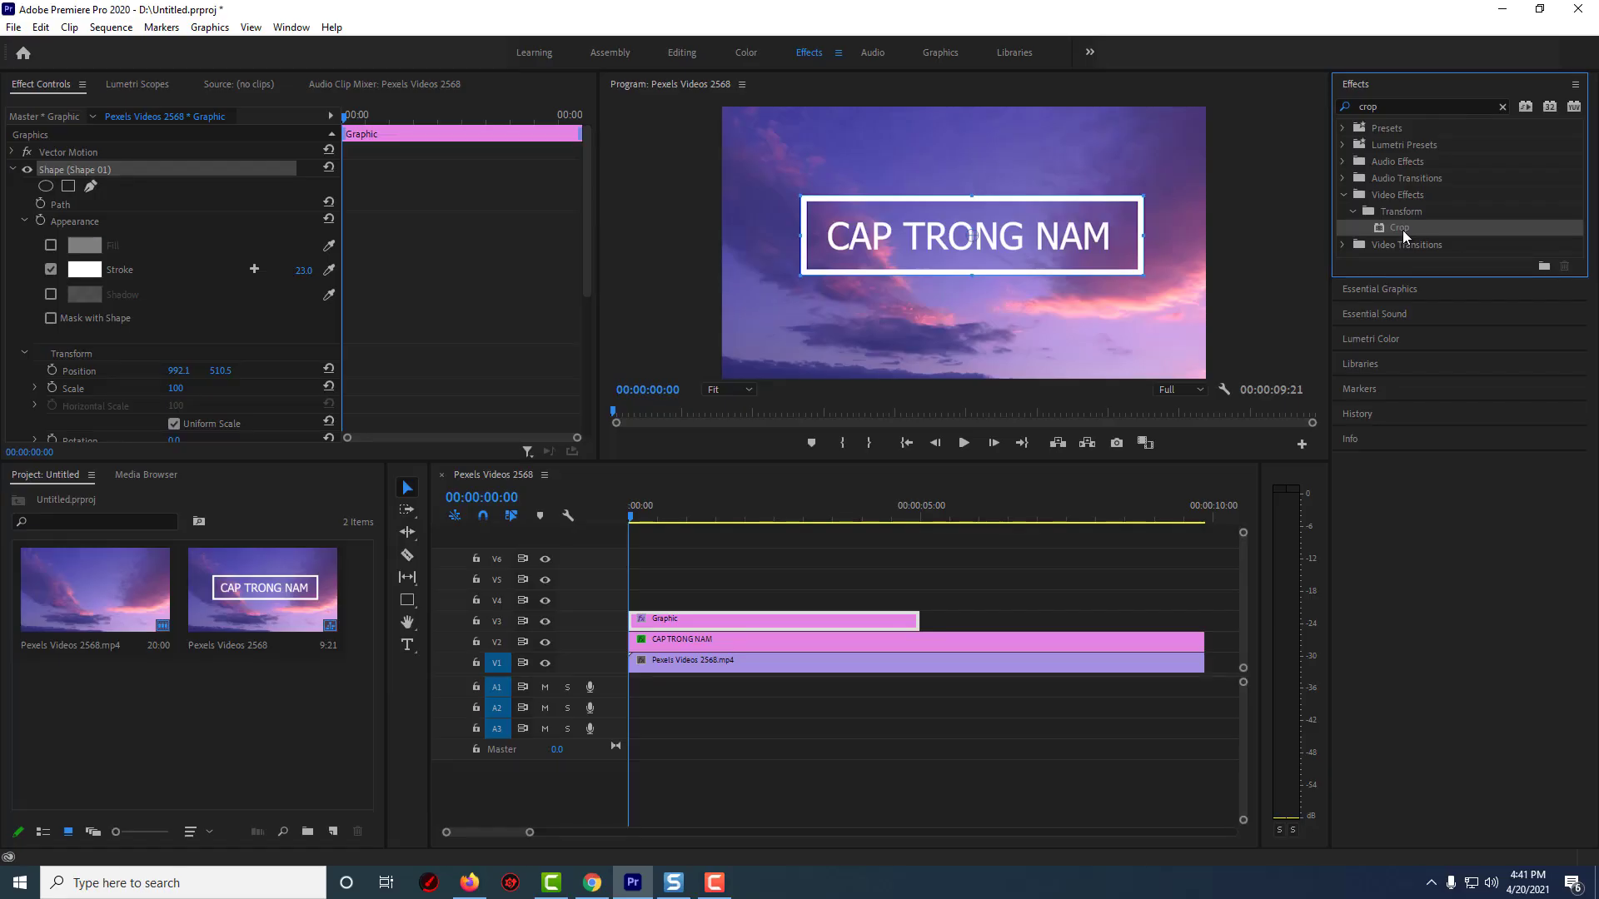
left_click_drag(1402, 230, 779, 620)
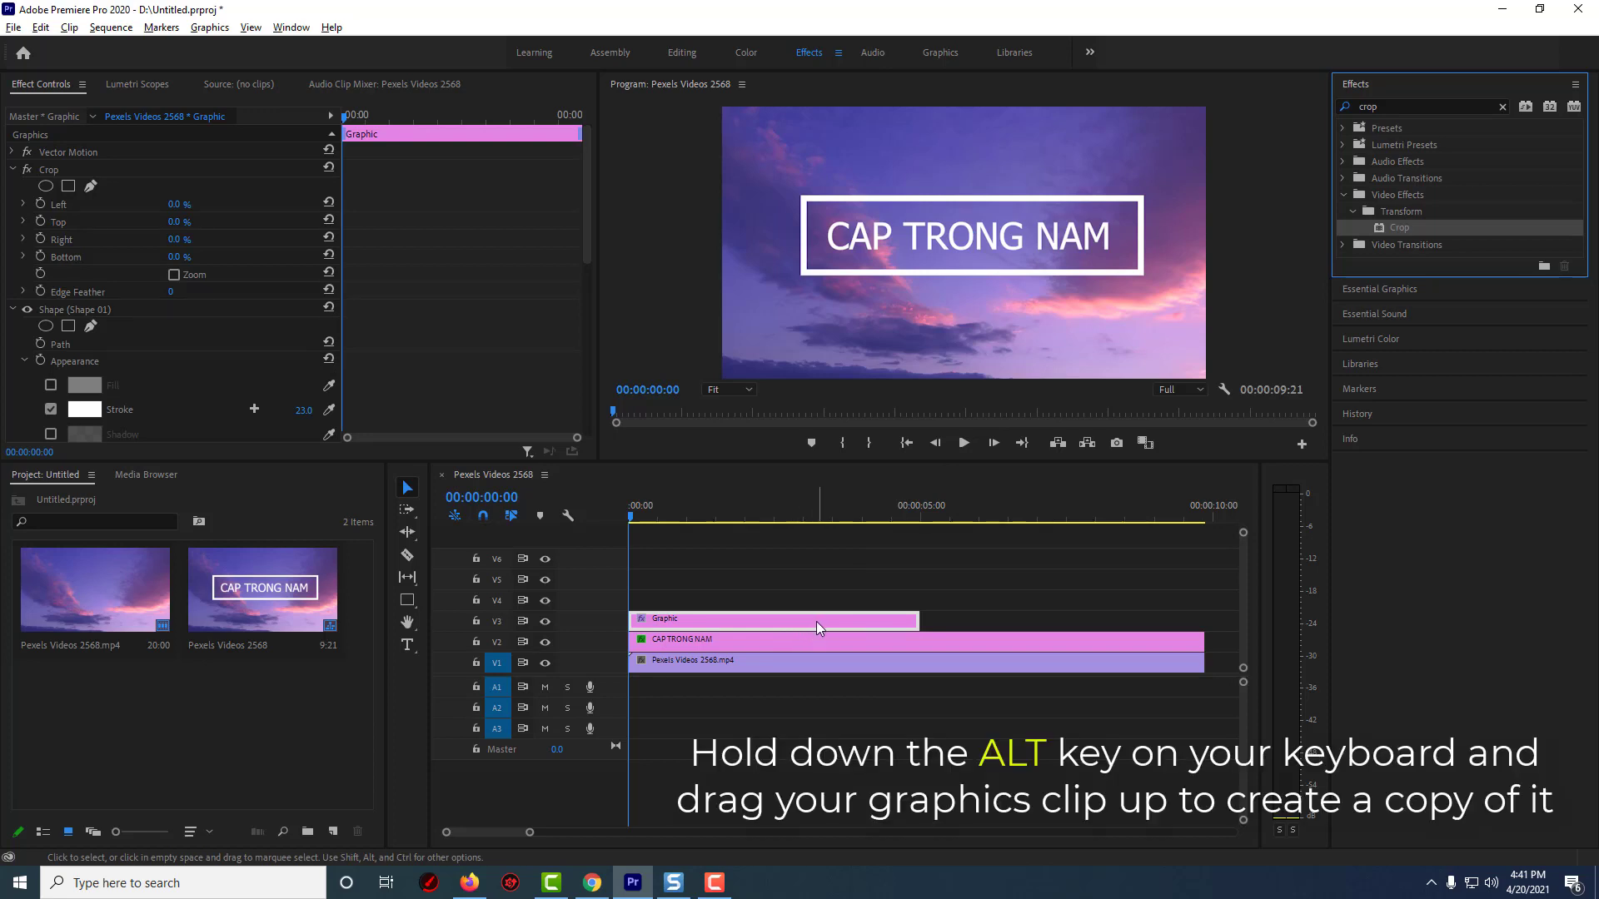
Duplicate the Graphic clip onto tracks V4, V5 and V6
left_click(816, 623)
left_click_drag(816, 621, 816, 556)
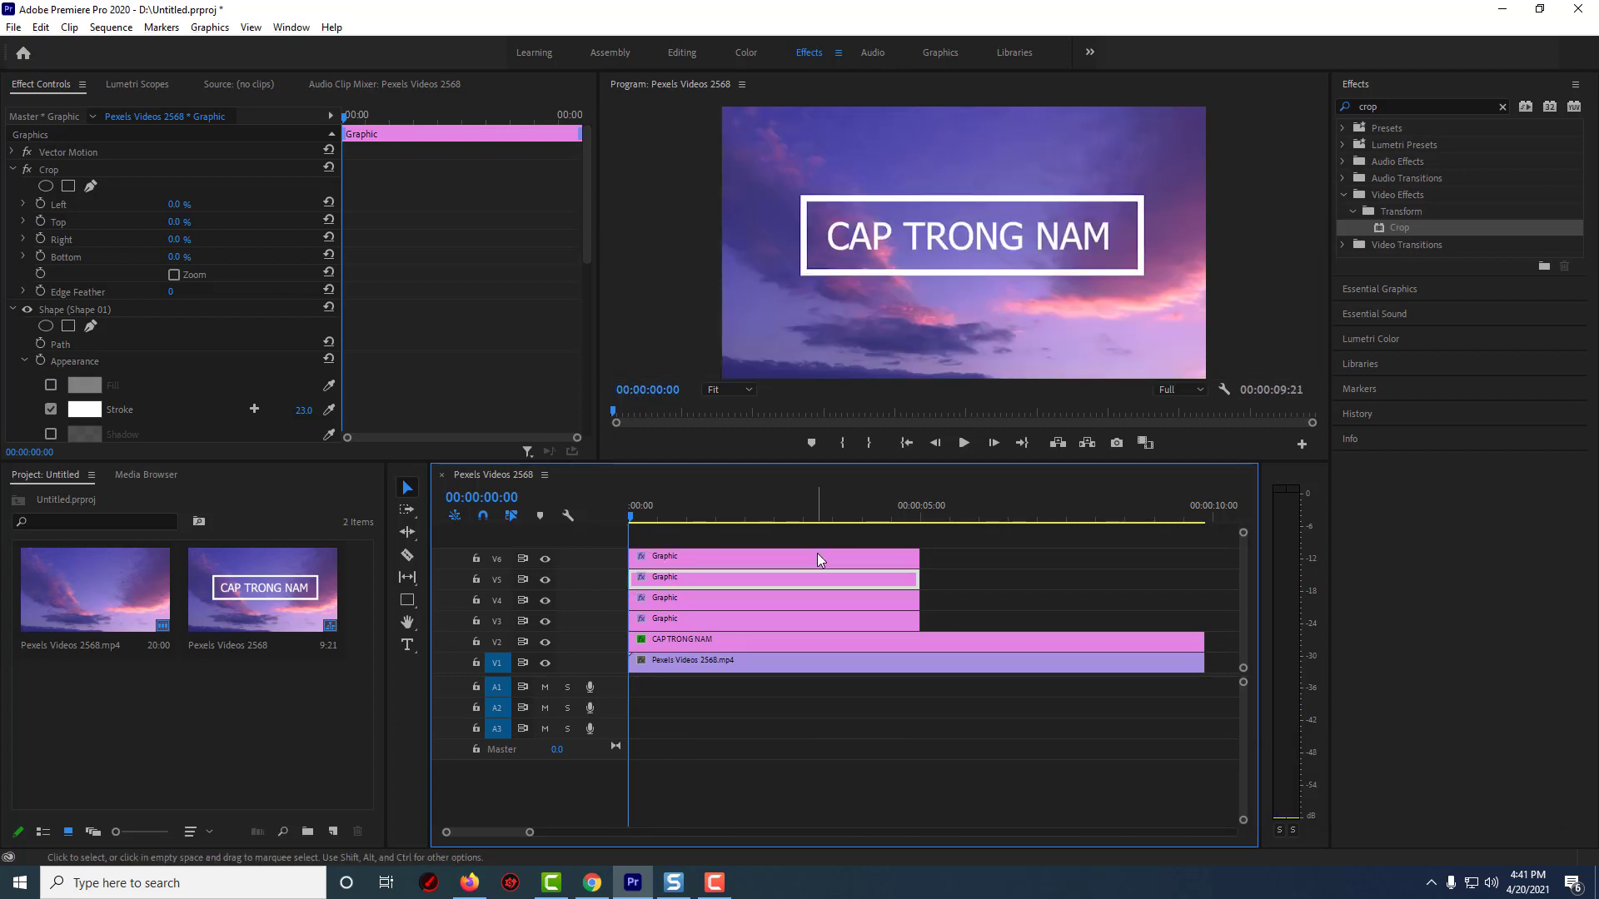
Move the Graphic clips on V3 to V5 so they start where the V6 Graphic clip ends
left_click_drag(944, 584, 895, 620)
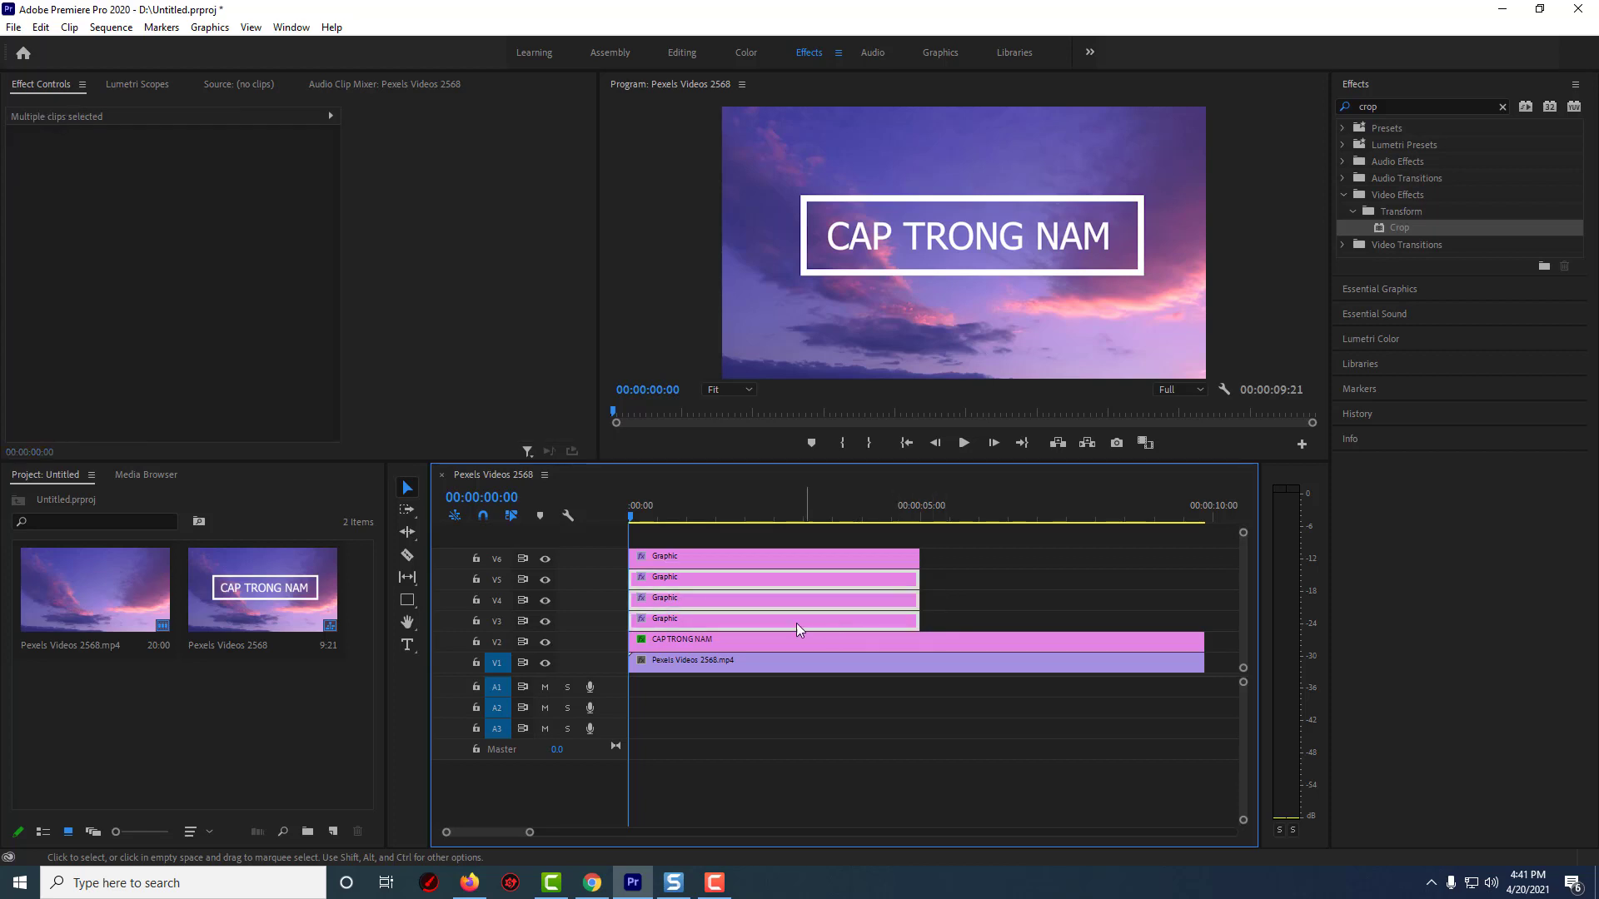
left_click_drag(796, 623, 1072, 621)
Set the Crop Bottom of the V6 Graphic clip to 65%
left_click(672, 558)
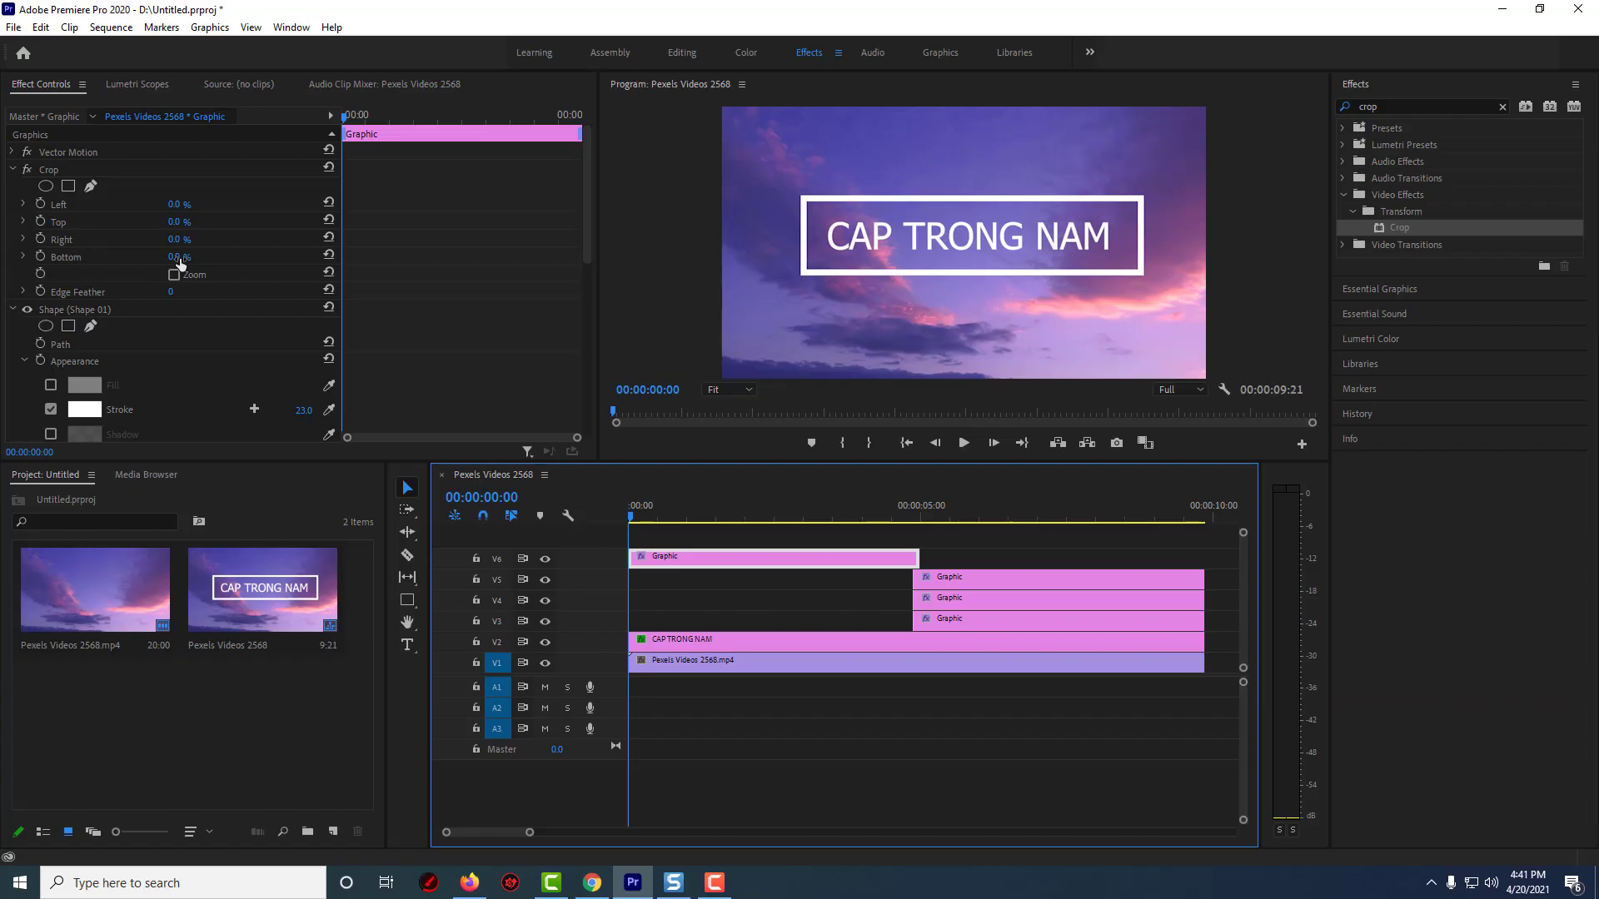
left_click(308, 341)
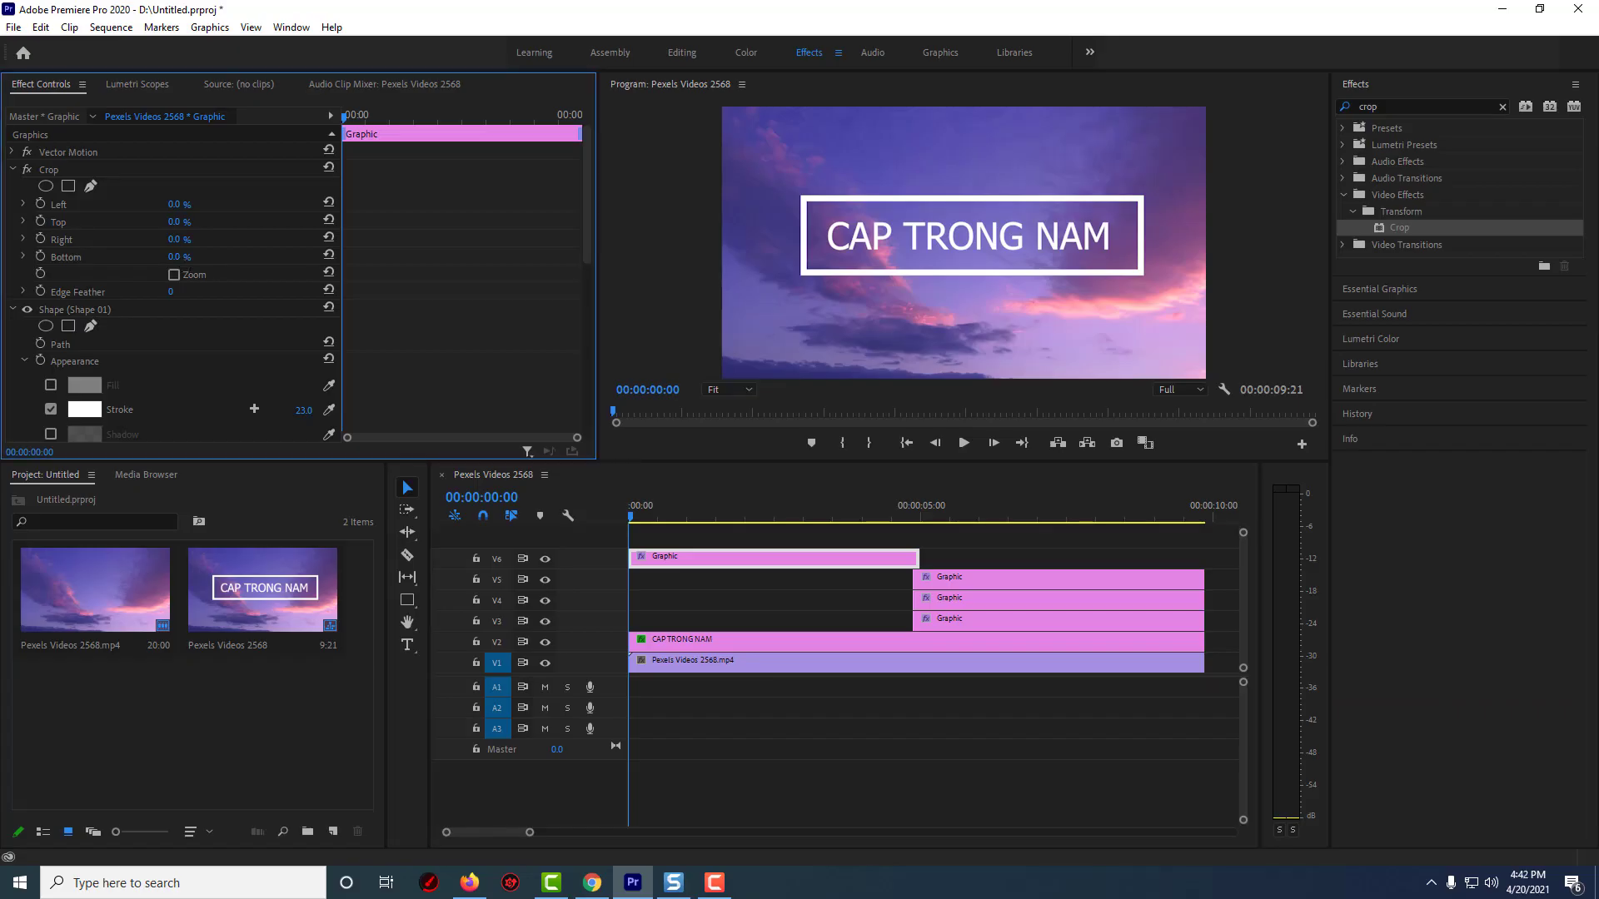
left_click_drag(175, 258, 227, 257)
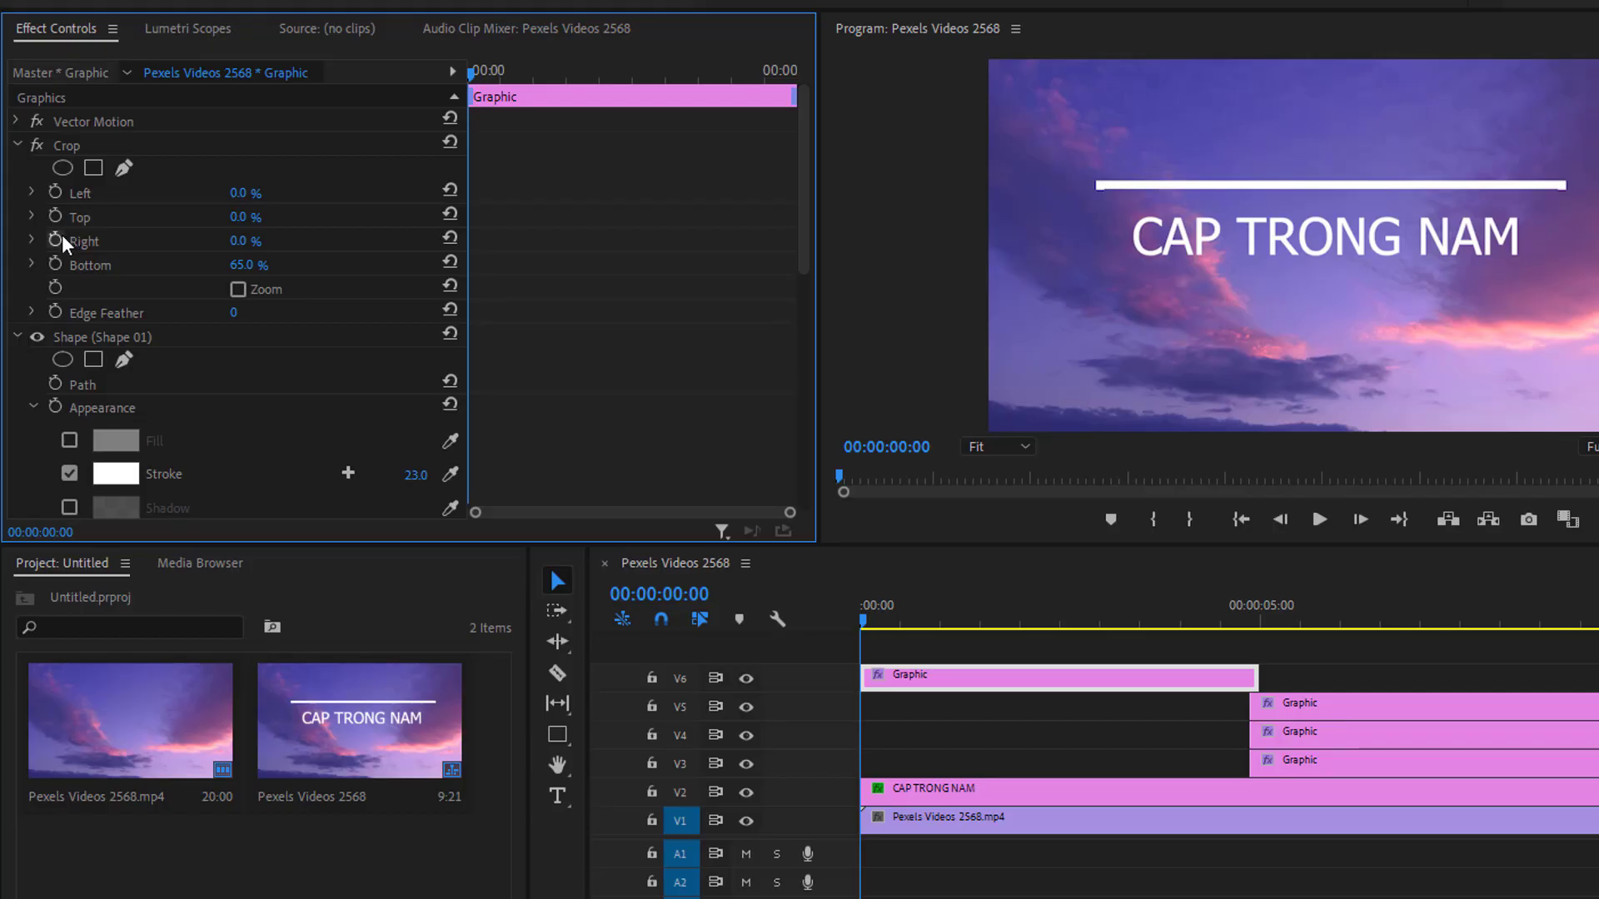
Turn on keyframing for Crop Right and set it to 84% at the clip start
left_click(56, 239)
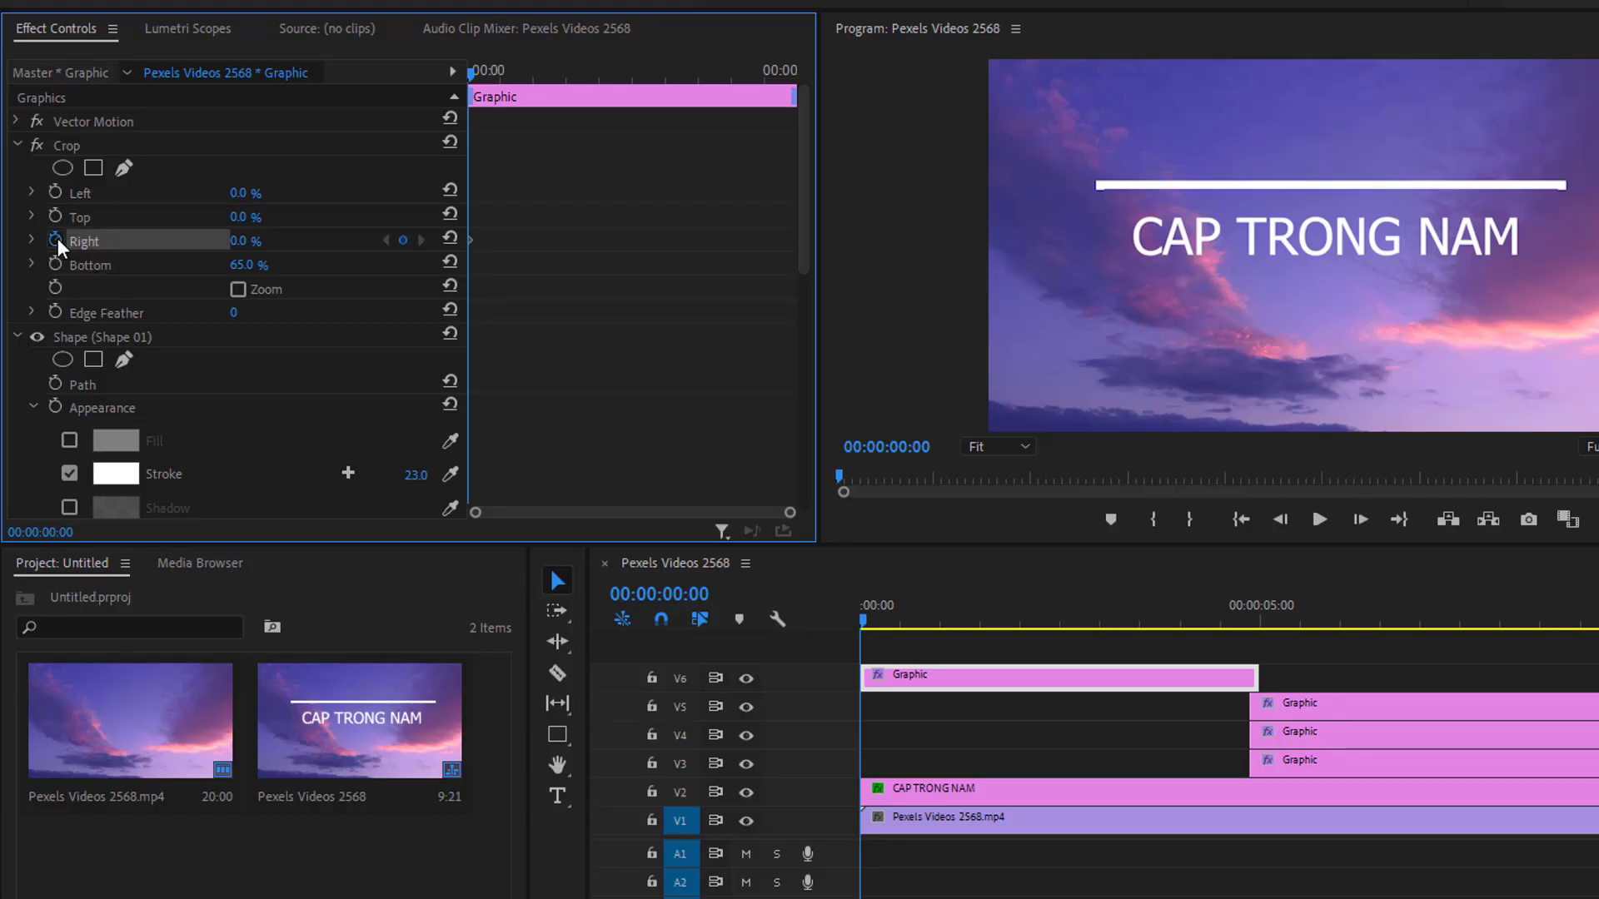
left_click_drag(254, 241, 273, 252)
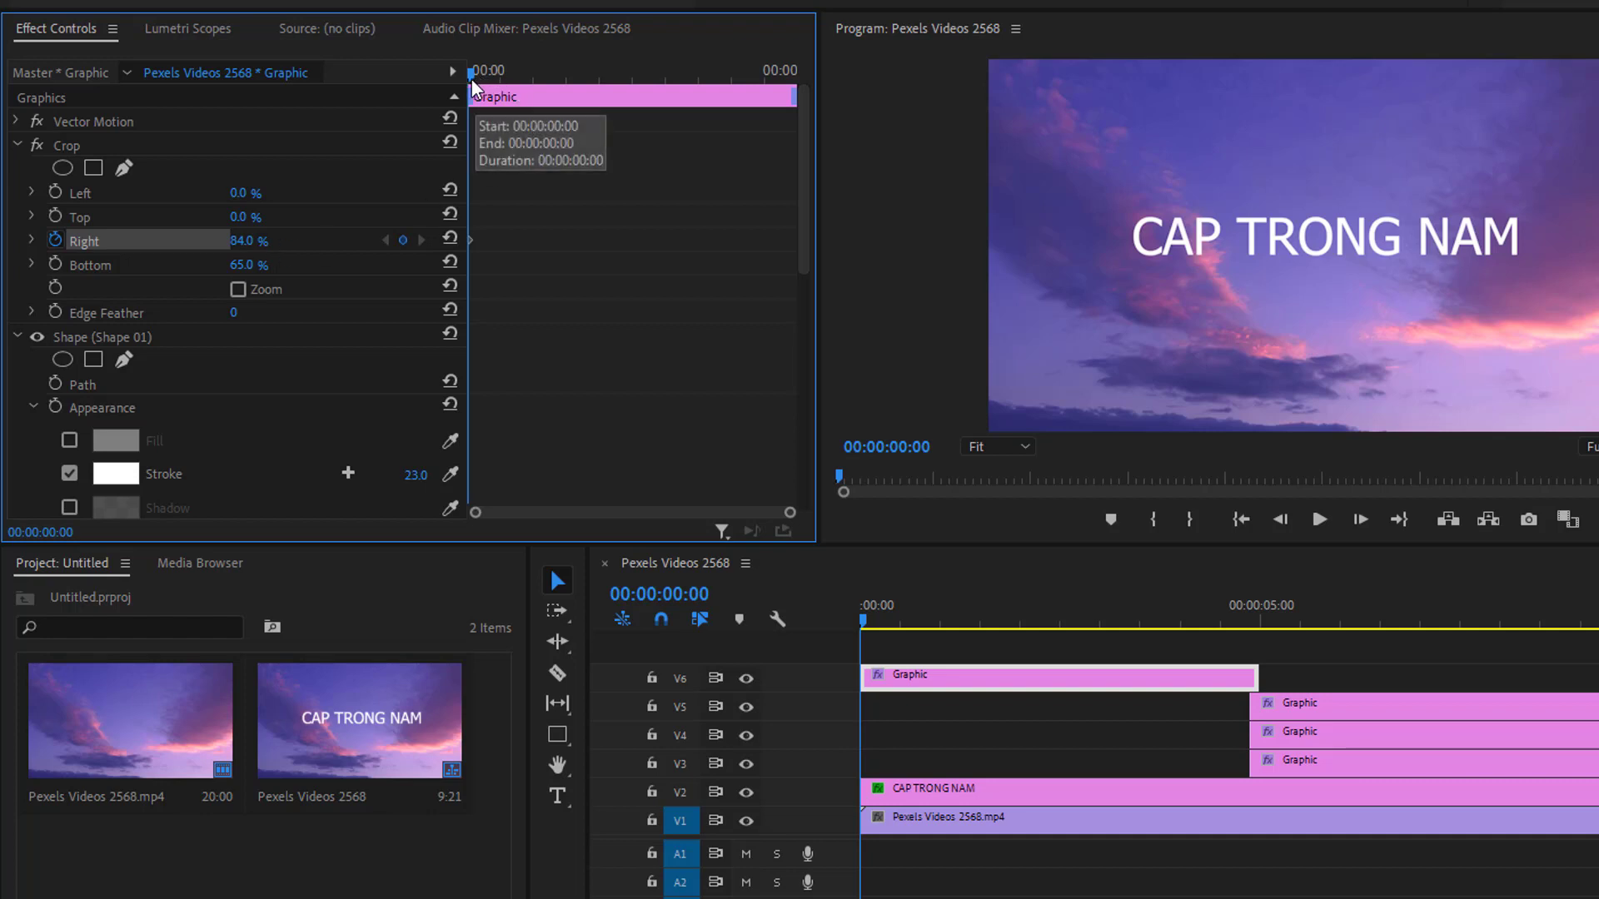
At 00:00:01:17, set Crop Right to 12% to add the second keyframe
left_click_drag(471, 78, 583, 109)
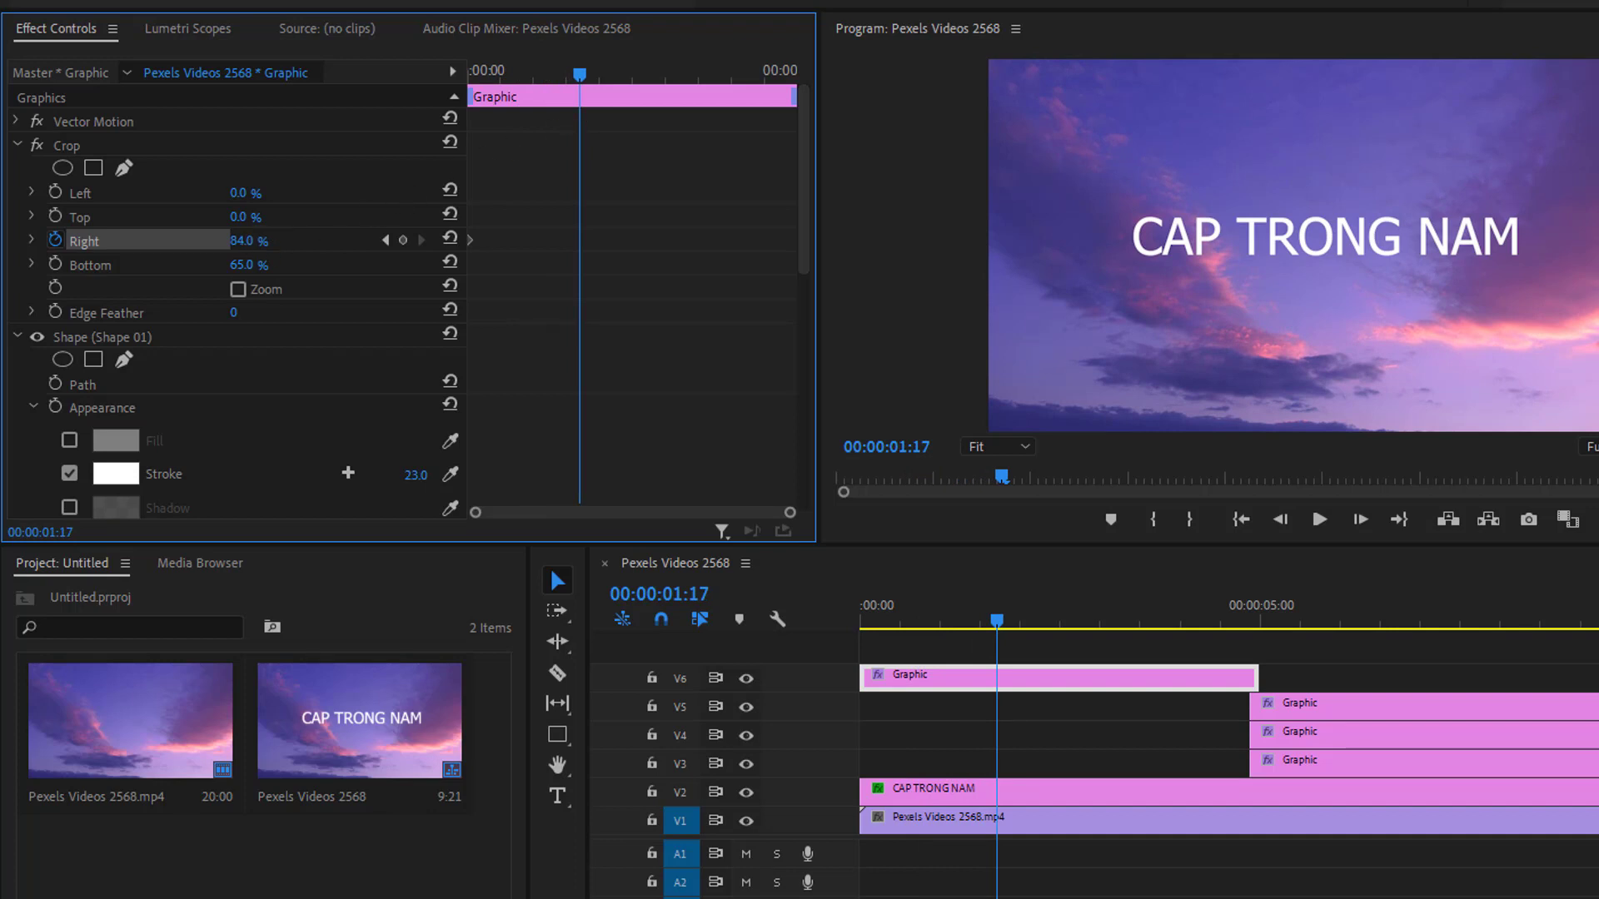
left_click_drag(242, 241, 142, 241)
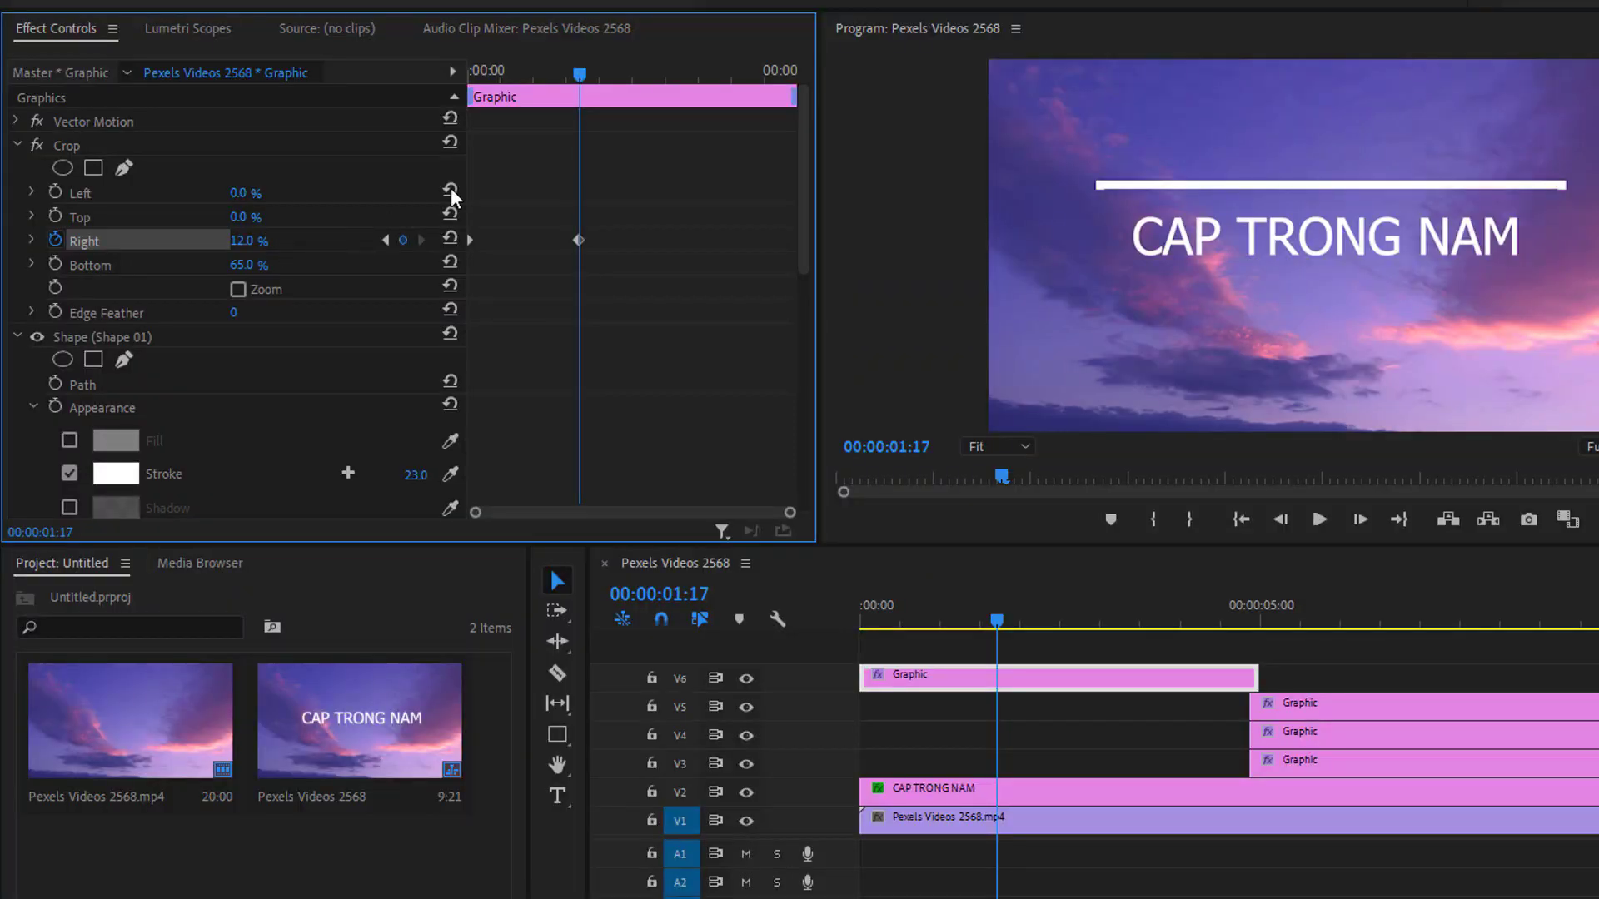
Play back the line animation from the start of the sequence
left_click_drag(580, 74, 446, 92)
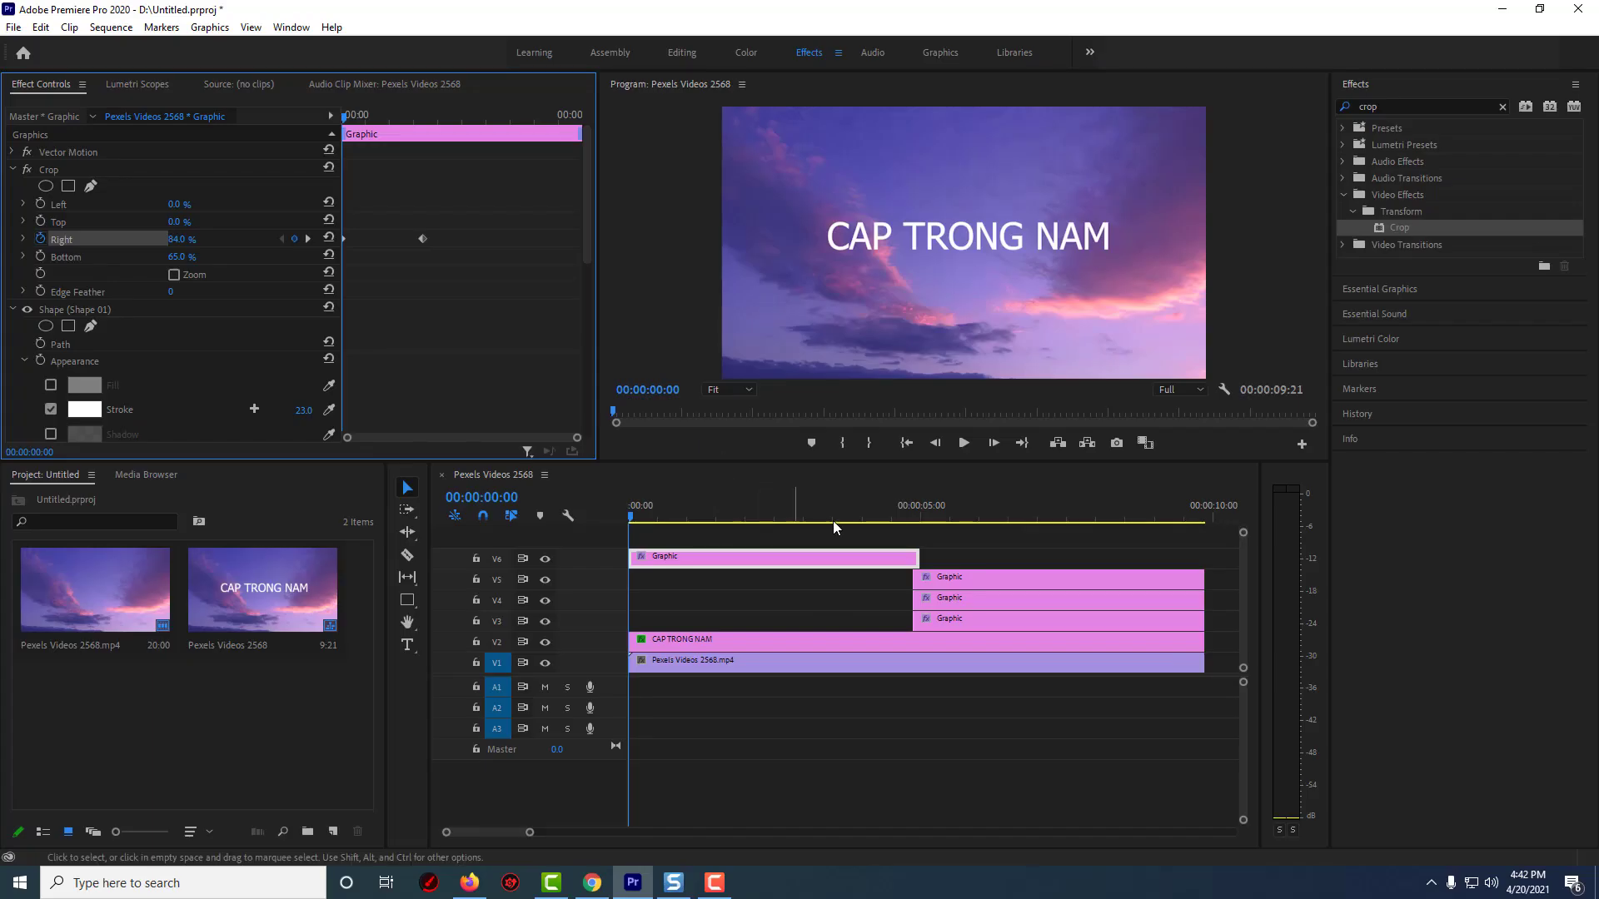
left_click(962, 444)
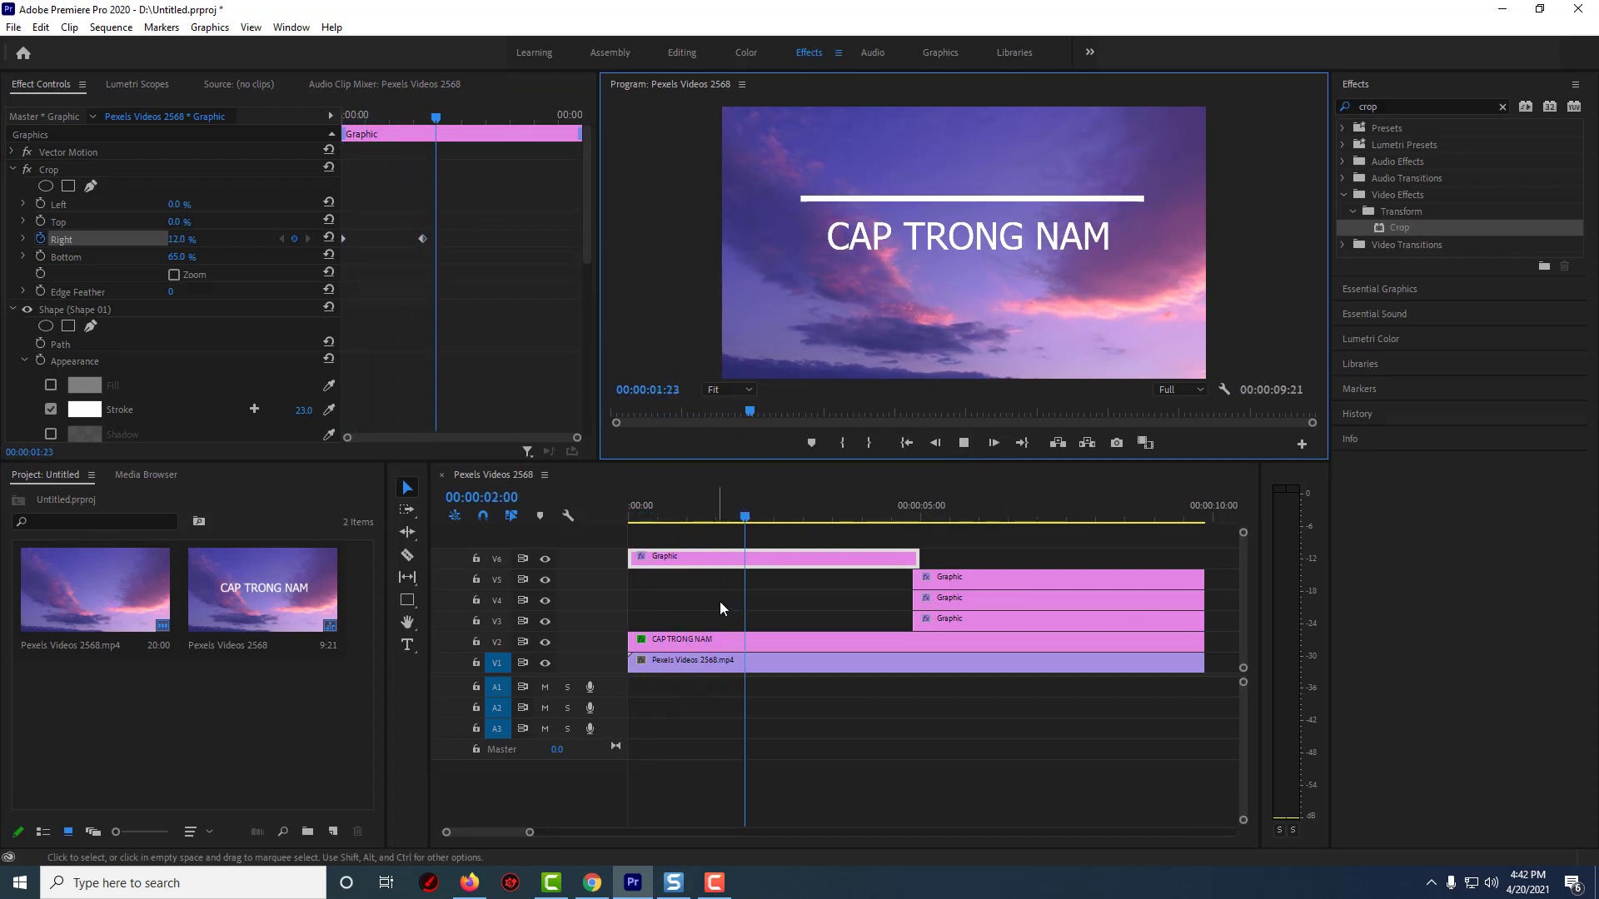
left_click(963, 442)
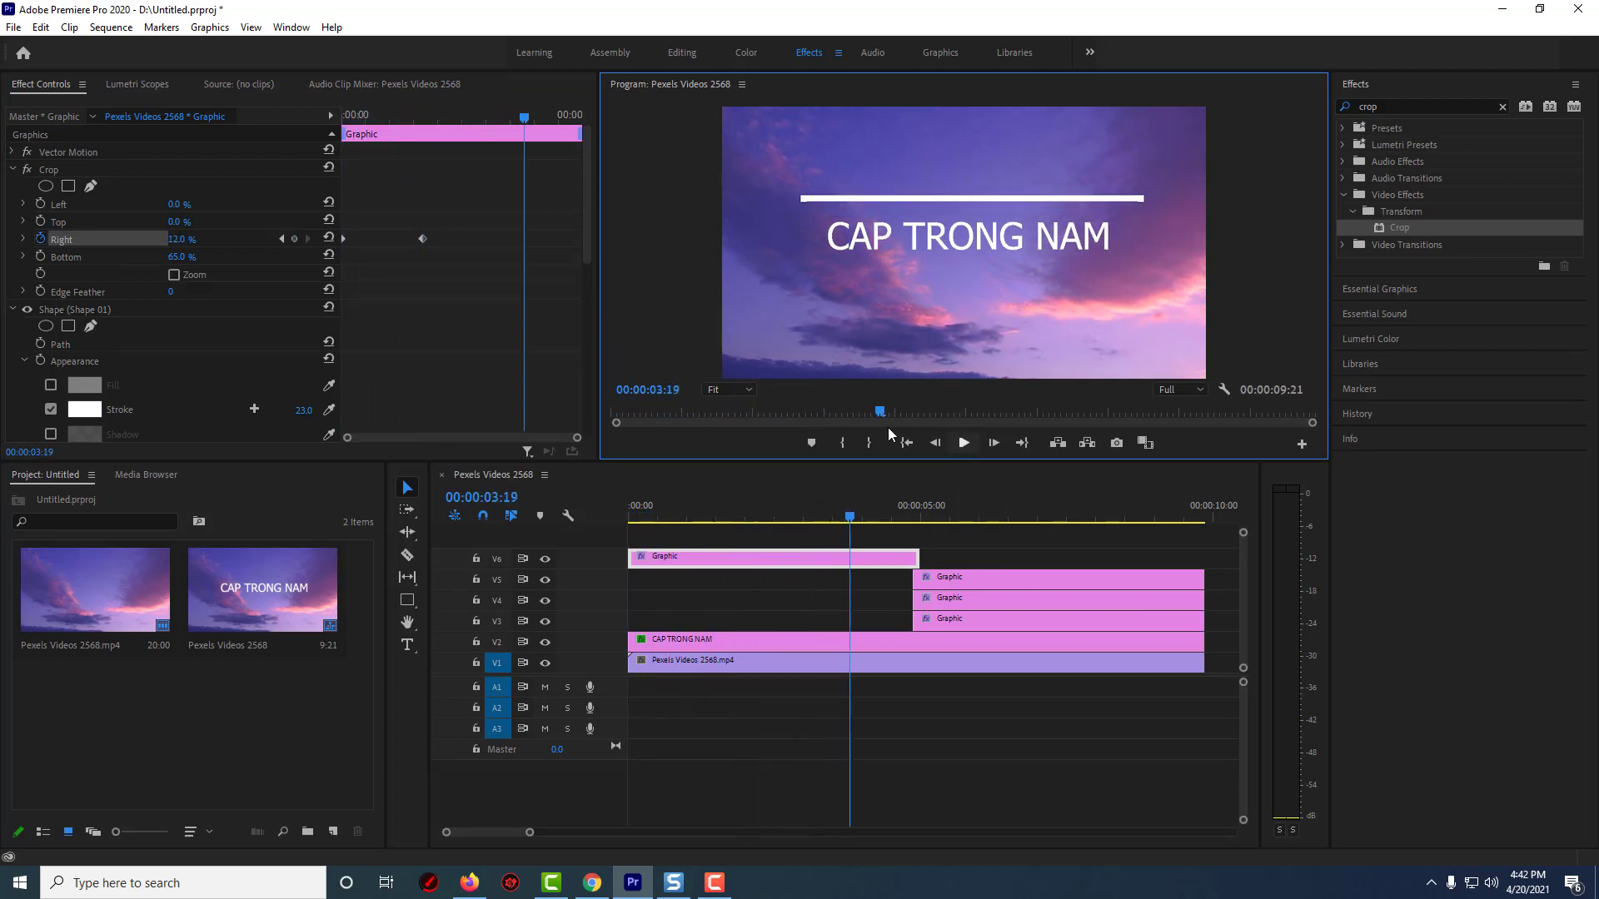
Move the second Crop Right keyframe earlier, to about 00:00:00:18, and preview the animation
left_click_drag(421, 242, 379, 239)
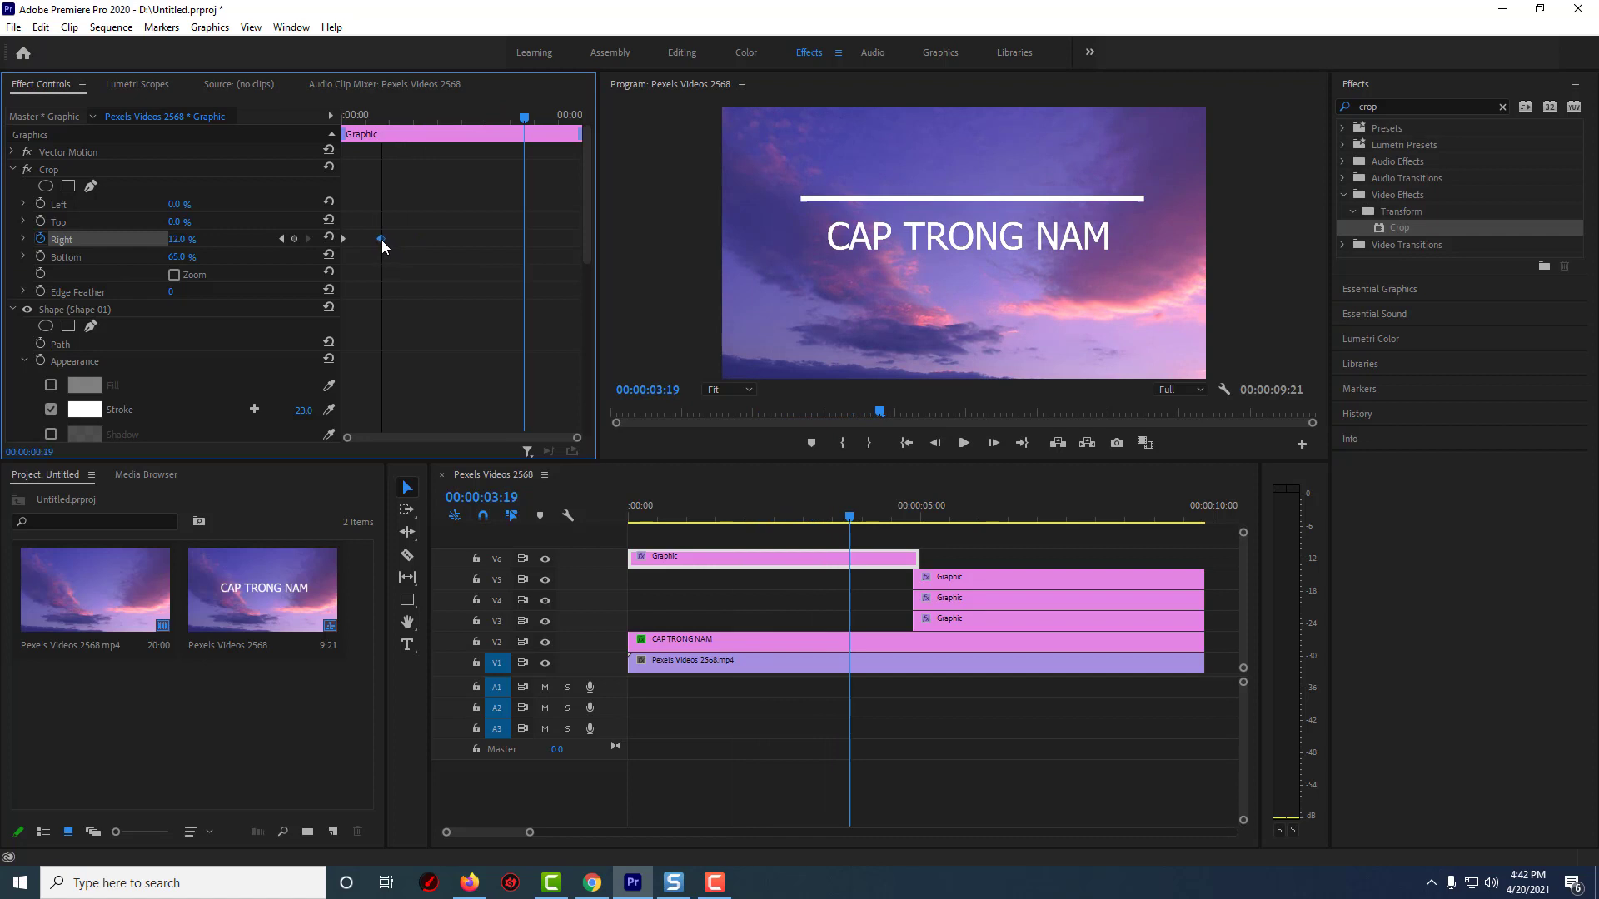
left_click_drag(525, 119, 306, 147)
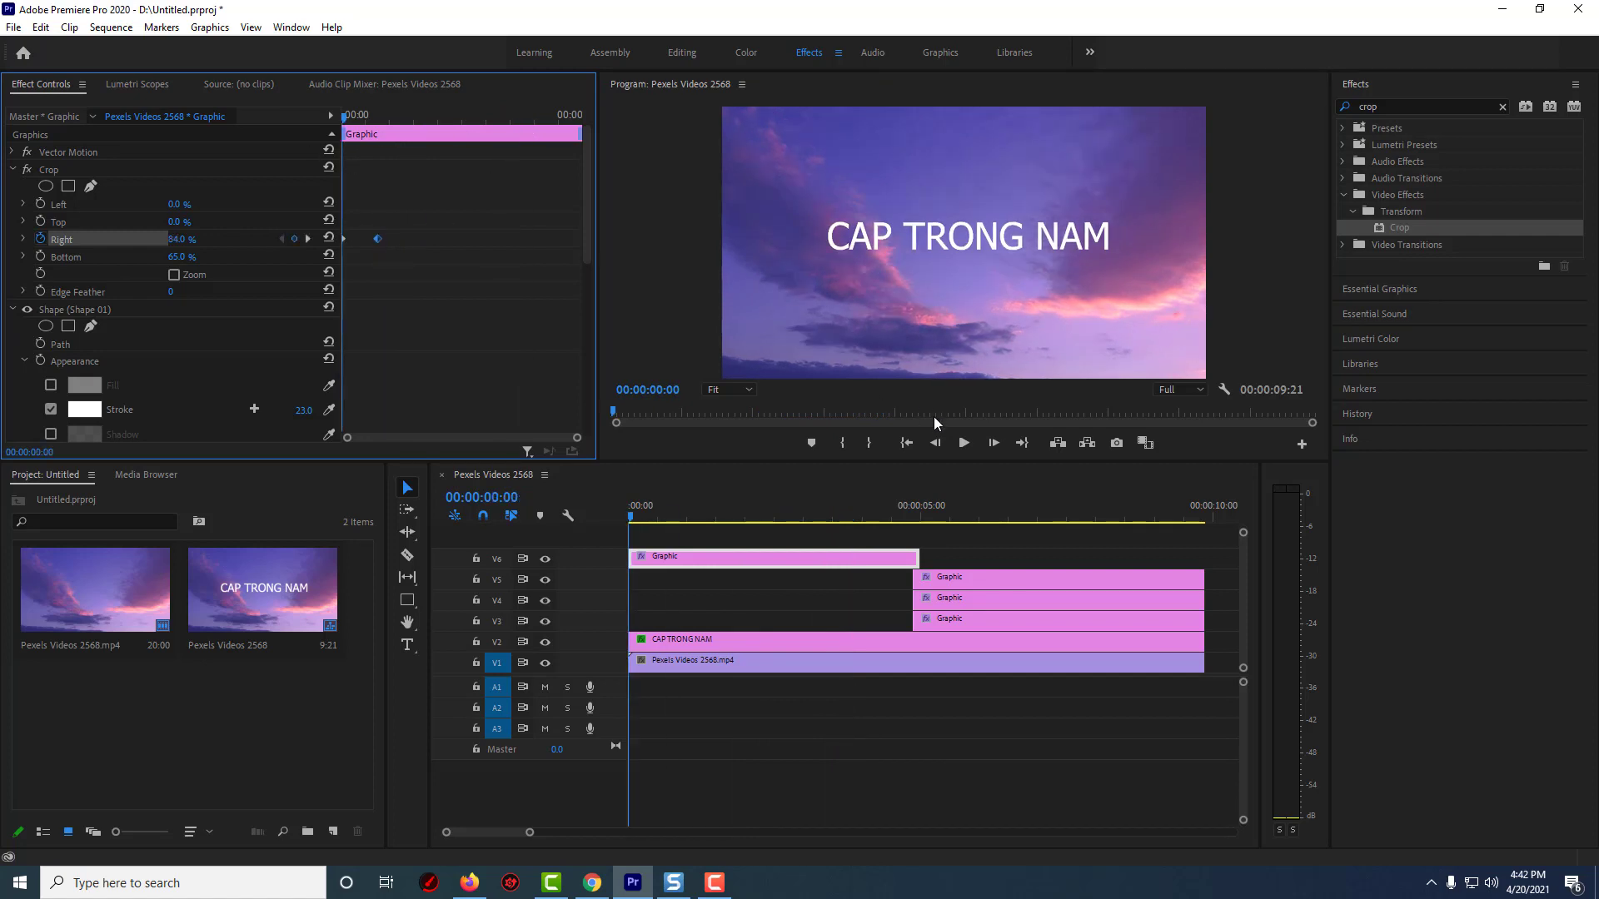
left_click(958, 444)
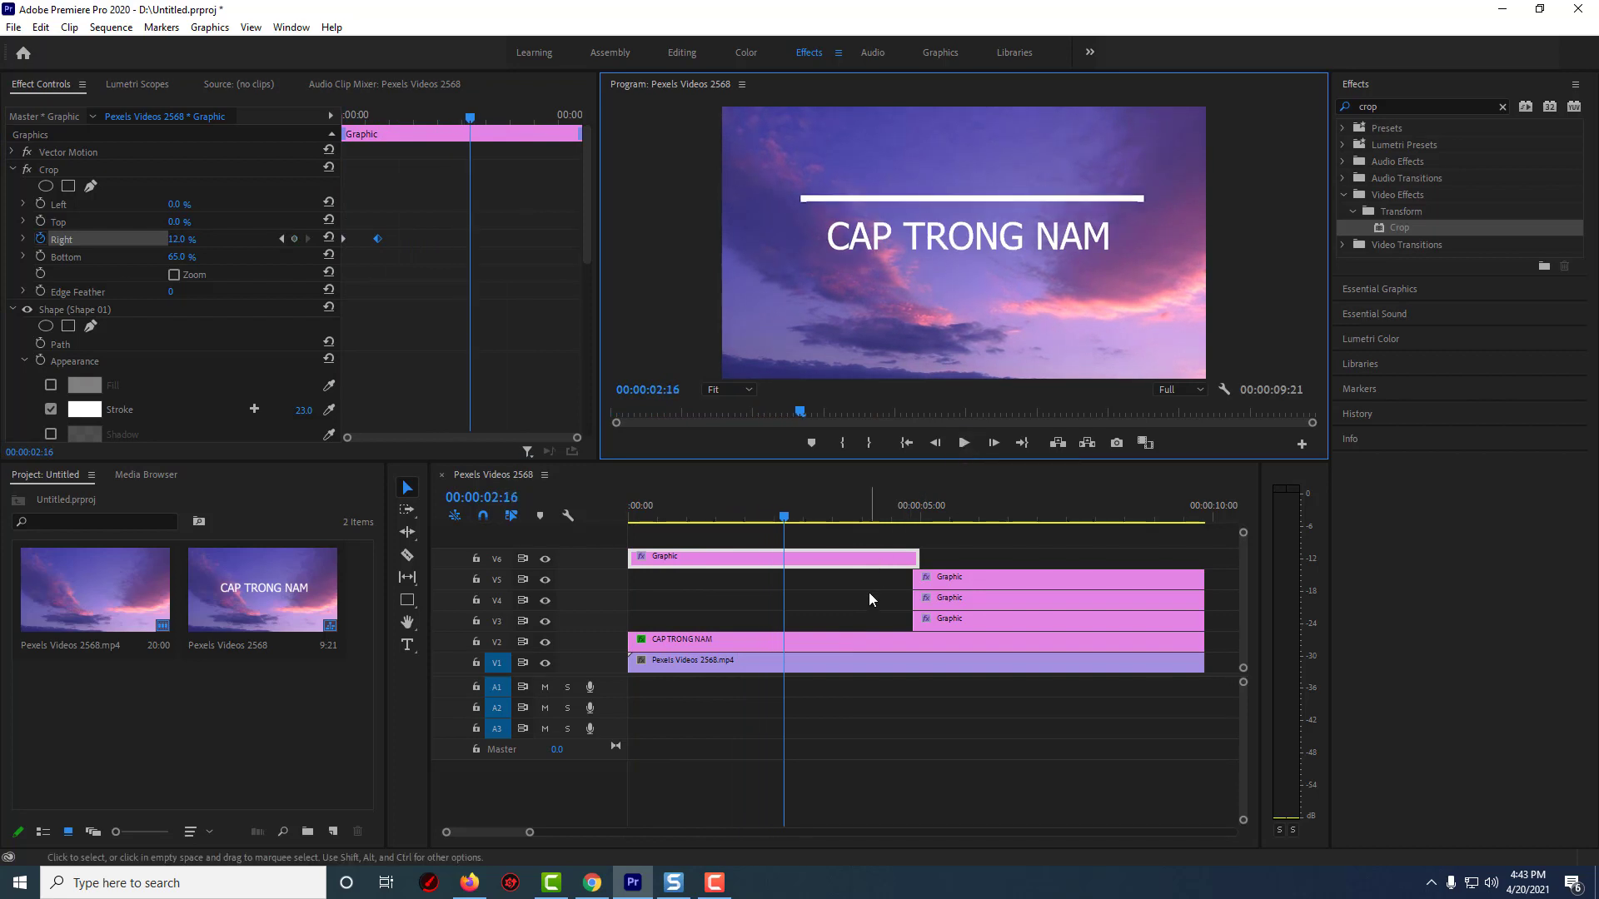
Move the V5 Graphic clip to start at 00:00:00:18, the time of the second keyframe
left_click(671, 510)
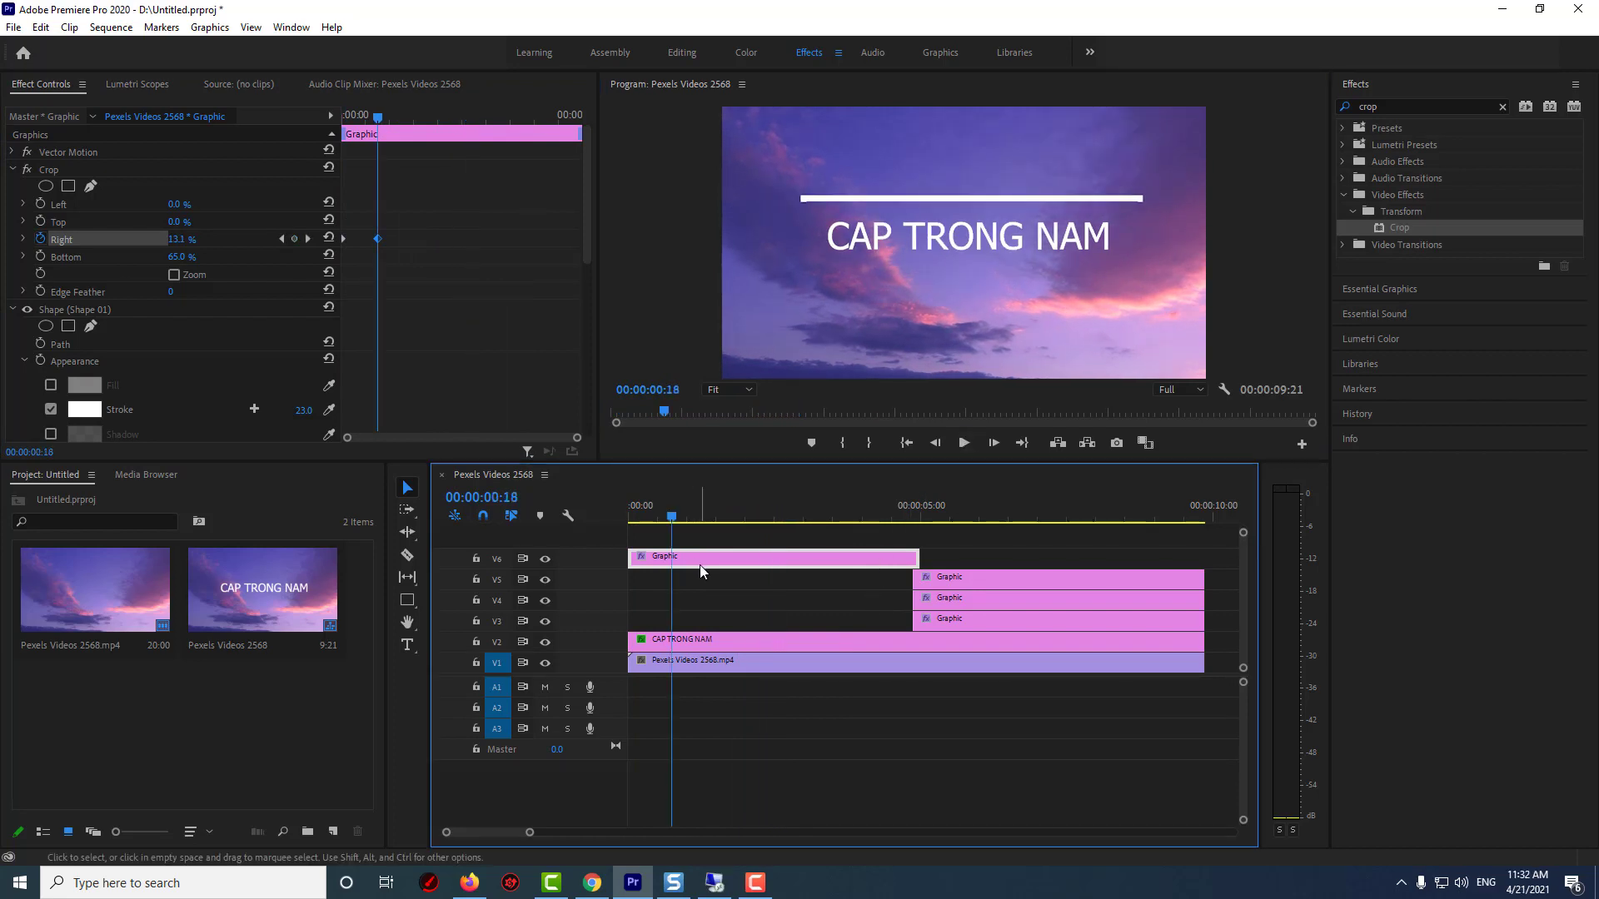
left_click(282, 240)
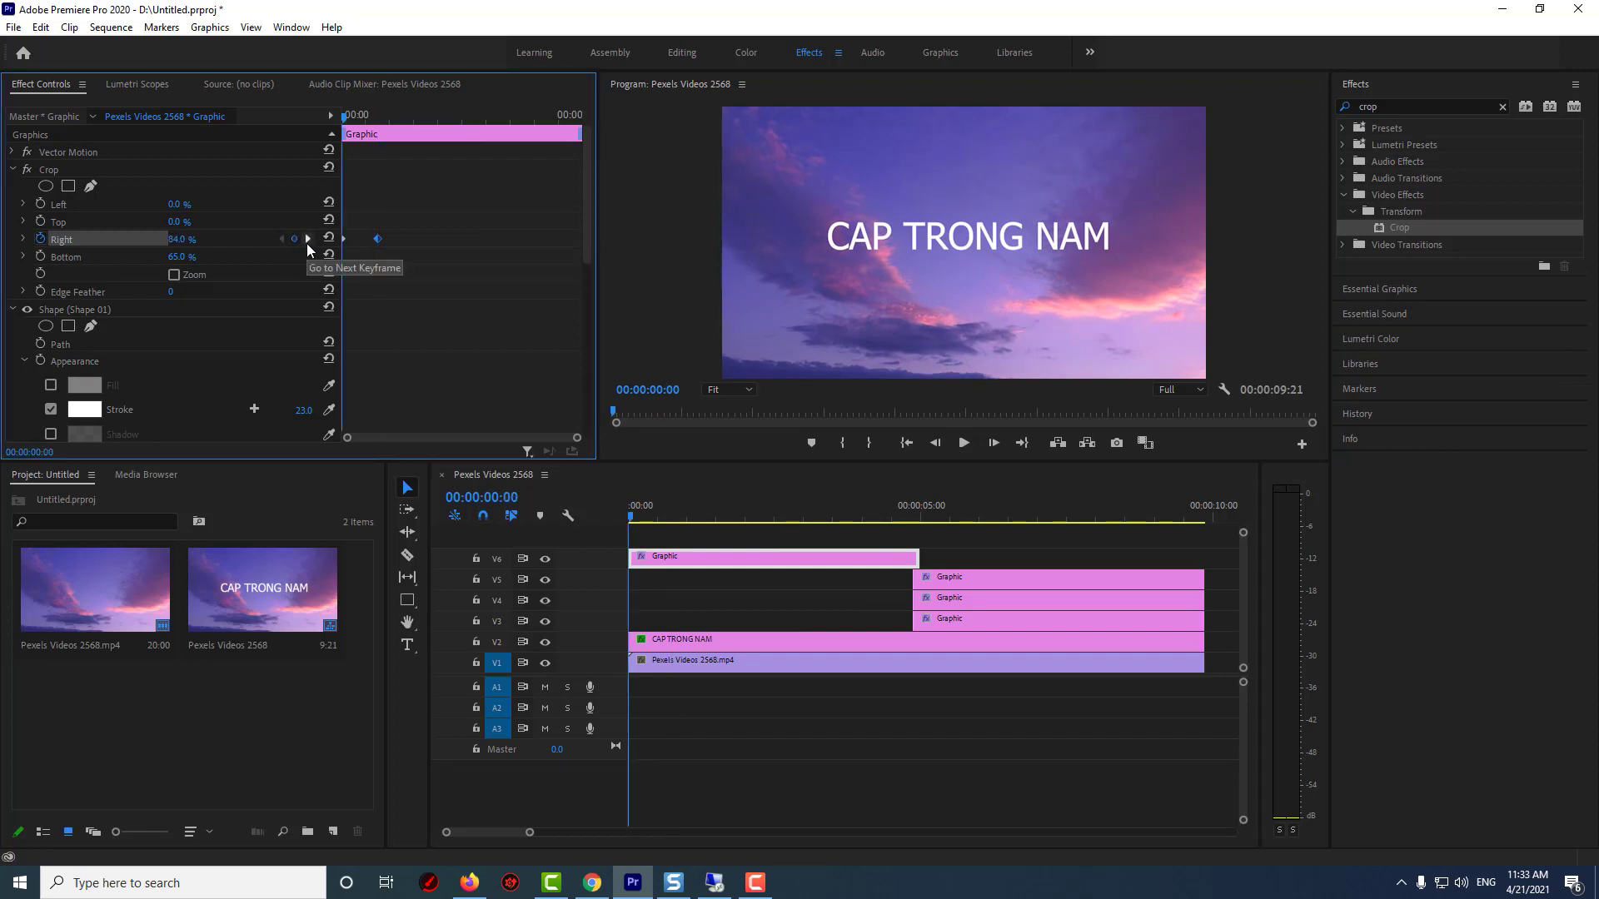
left_click(307, 240)
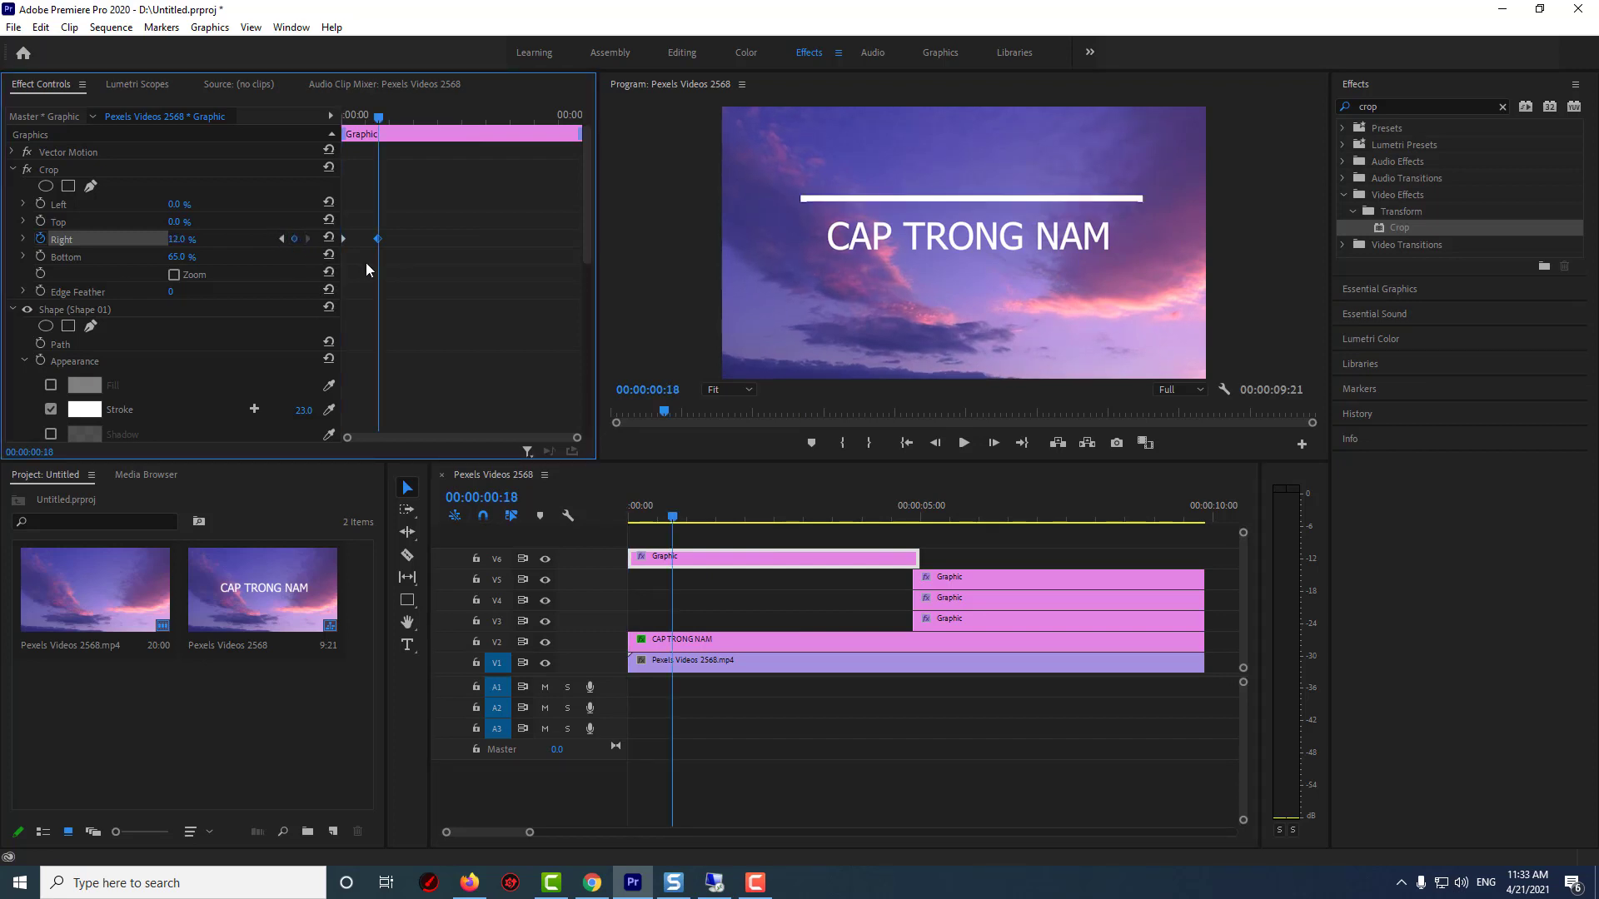
left_click_drag(958, 581, 717, 581)
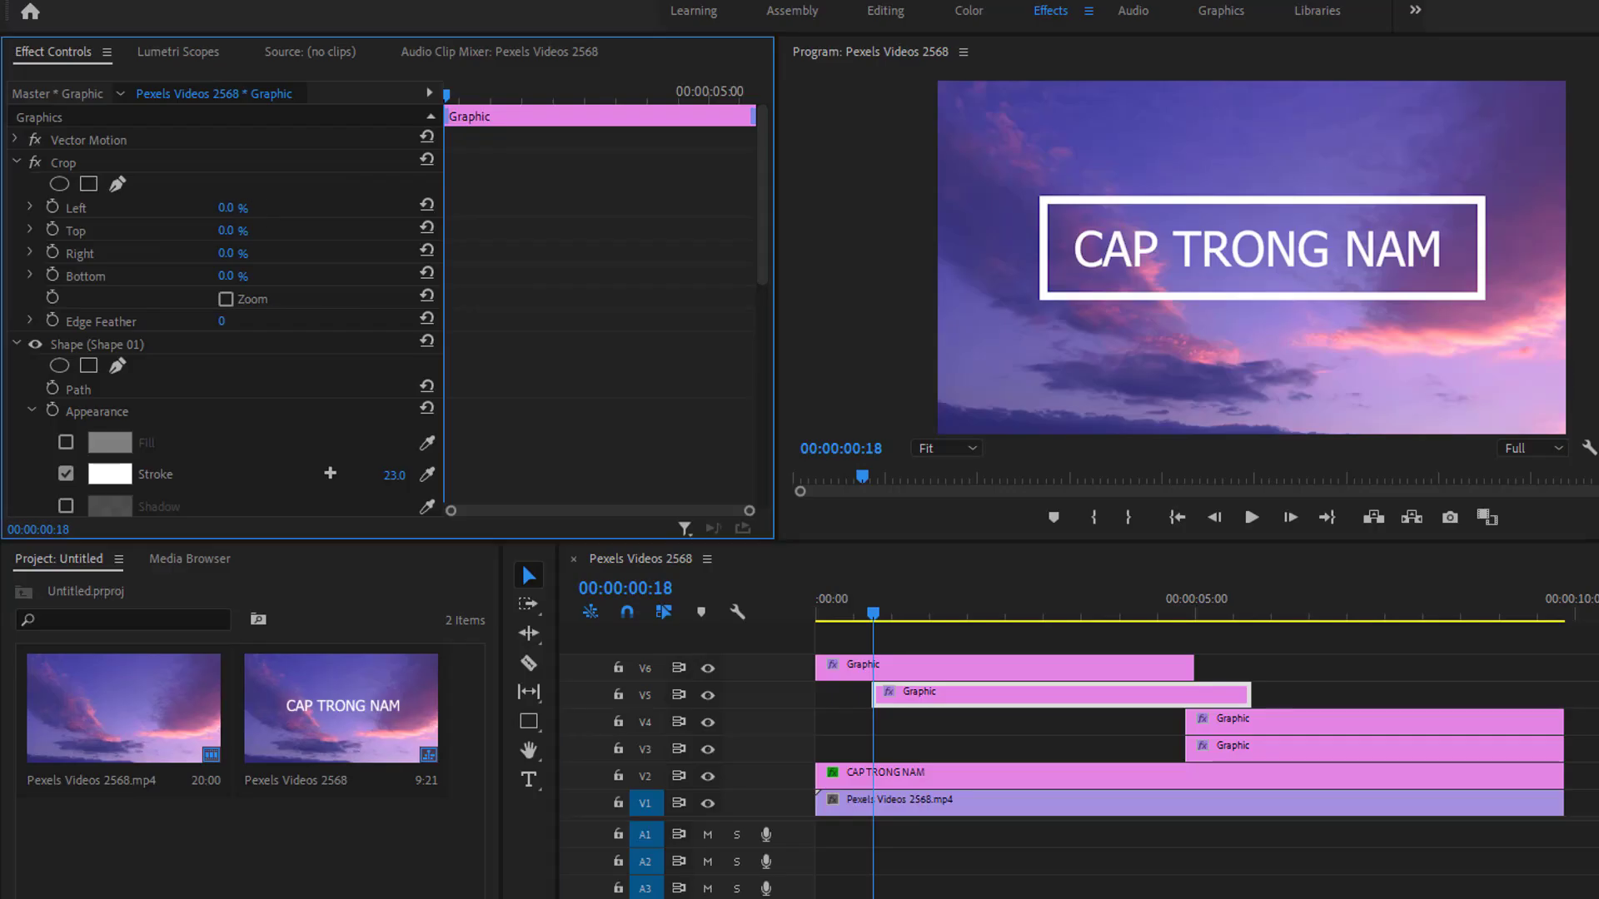
Set the V5 clip's Crop Left to 86% and keyframe its Crop Bottom at 88%
left_click_drag(227, 208, 299, 208)
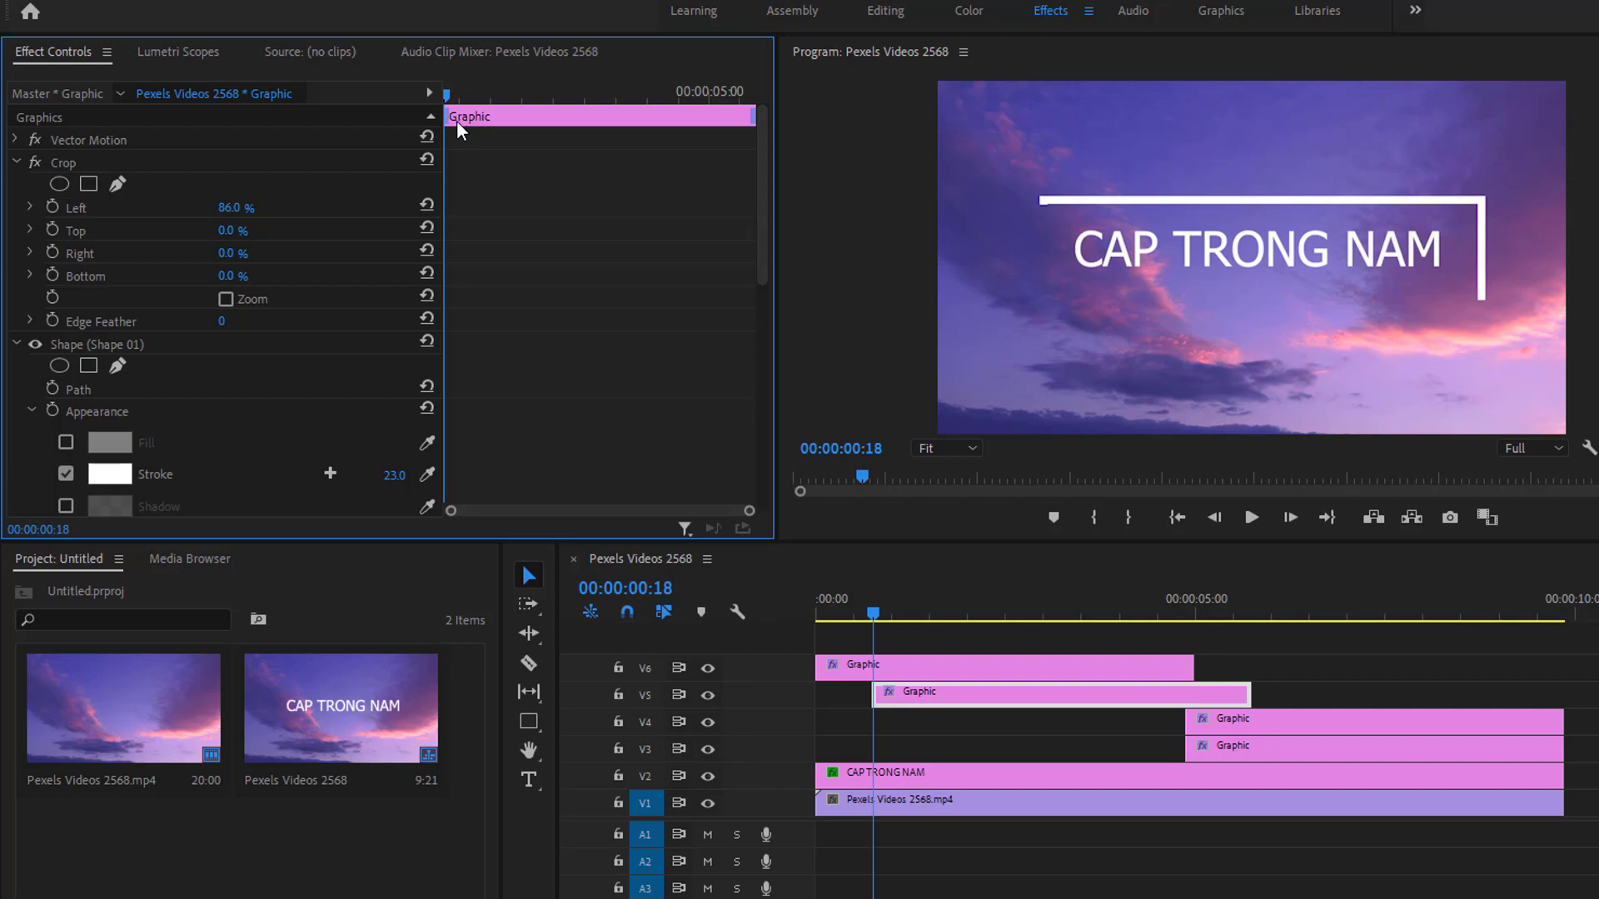
left_click(54, 275)
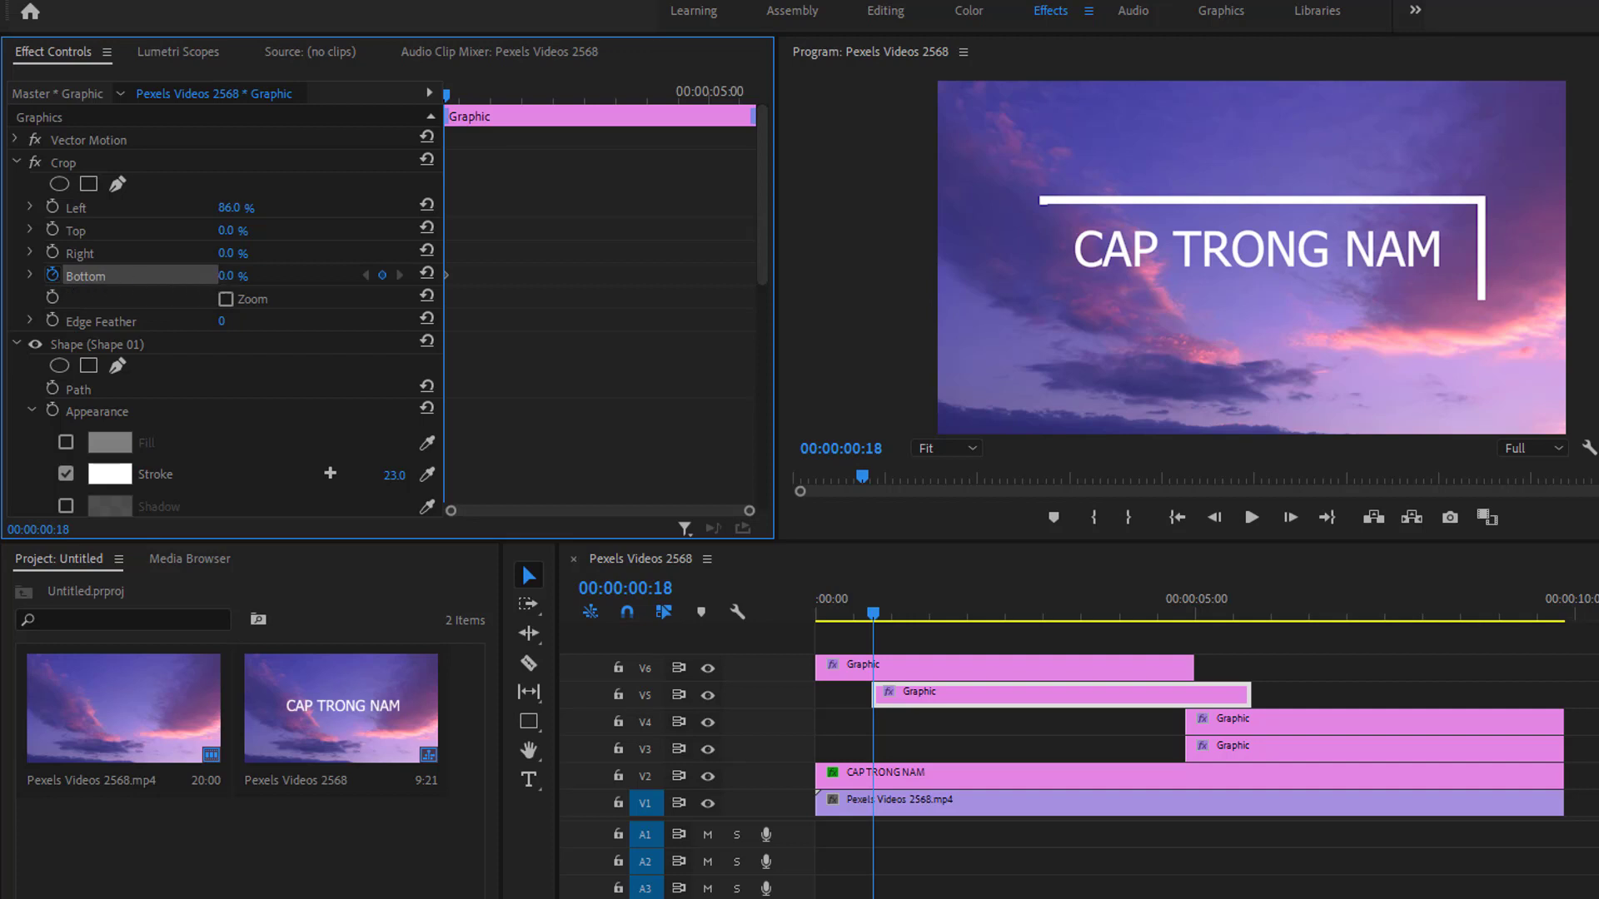
left_click_drag(226, 276, 283, 276)
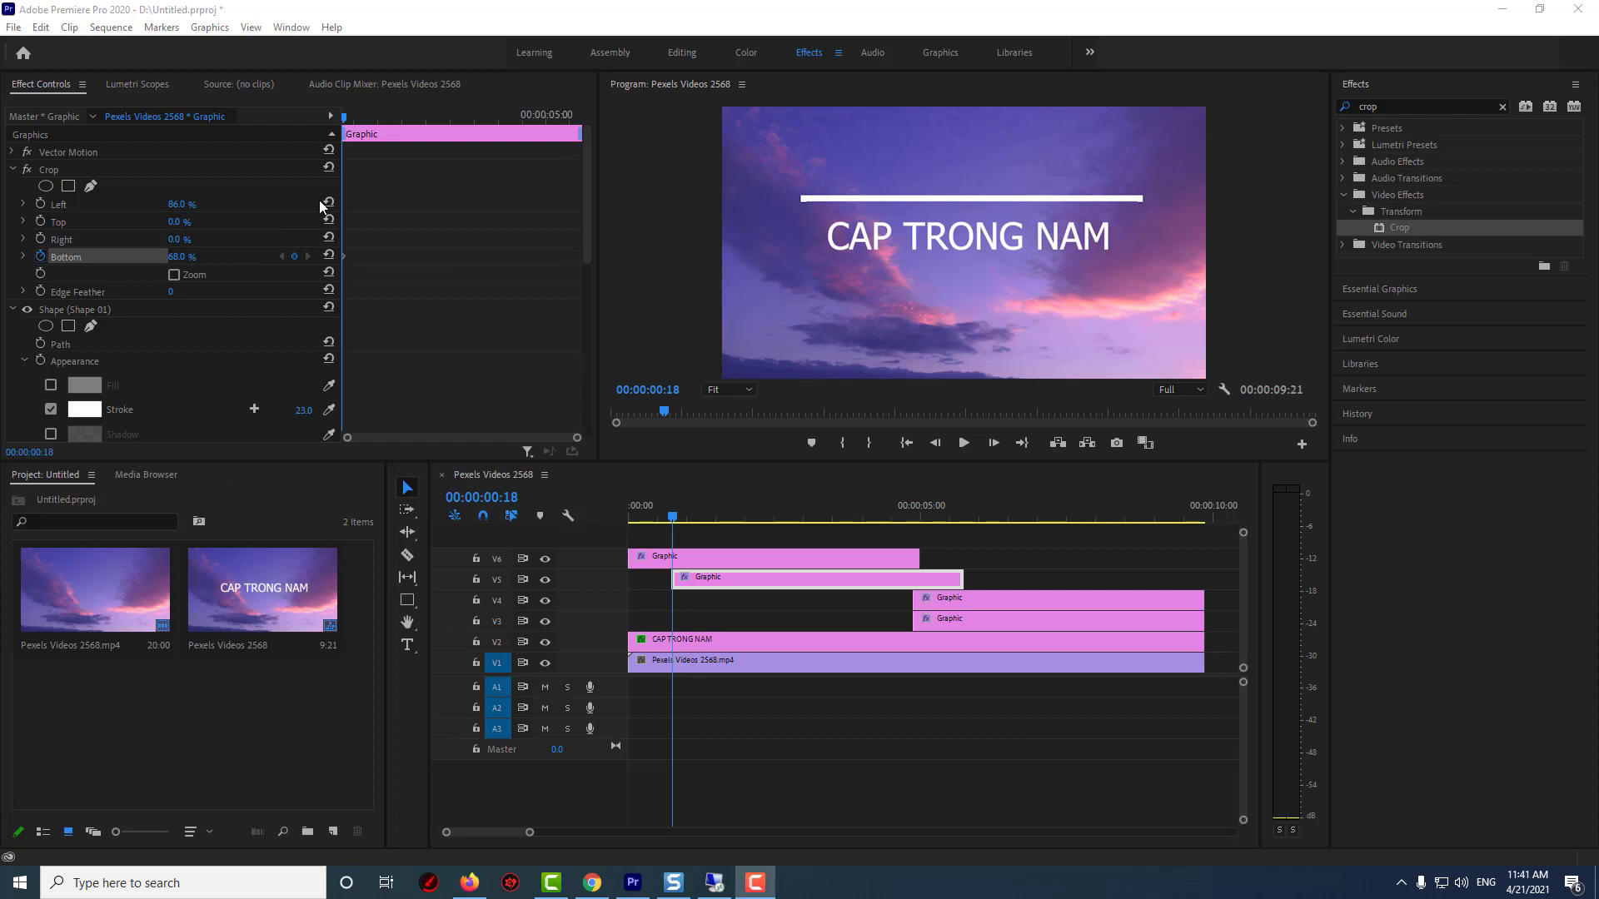
At 00:00:01:07, set the V5 clip's Crop Bottom to 30%
left_click_drag(343, 119, 369, 119)
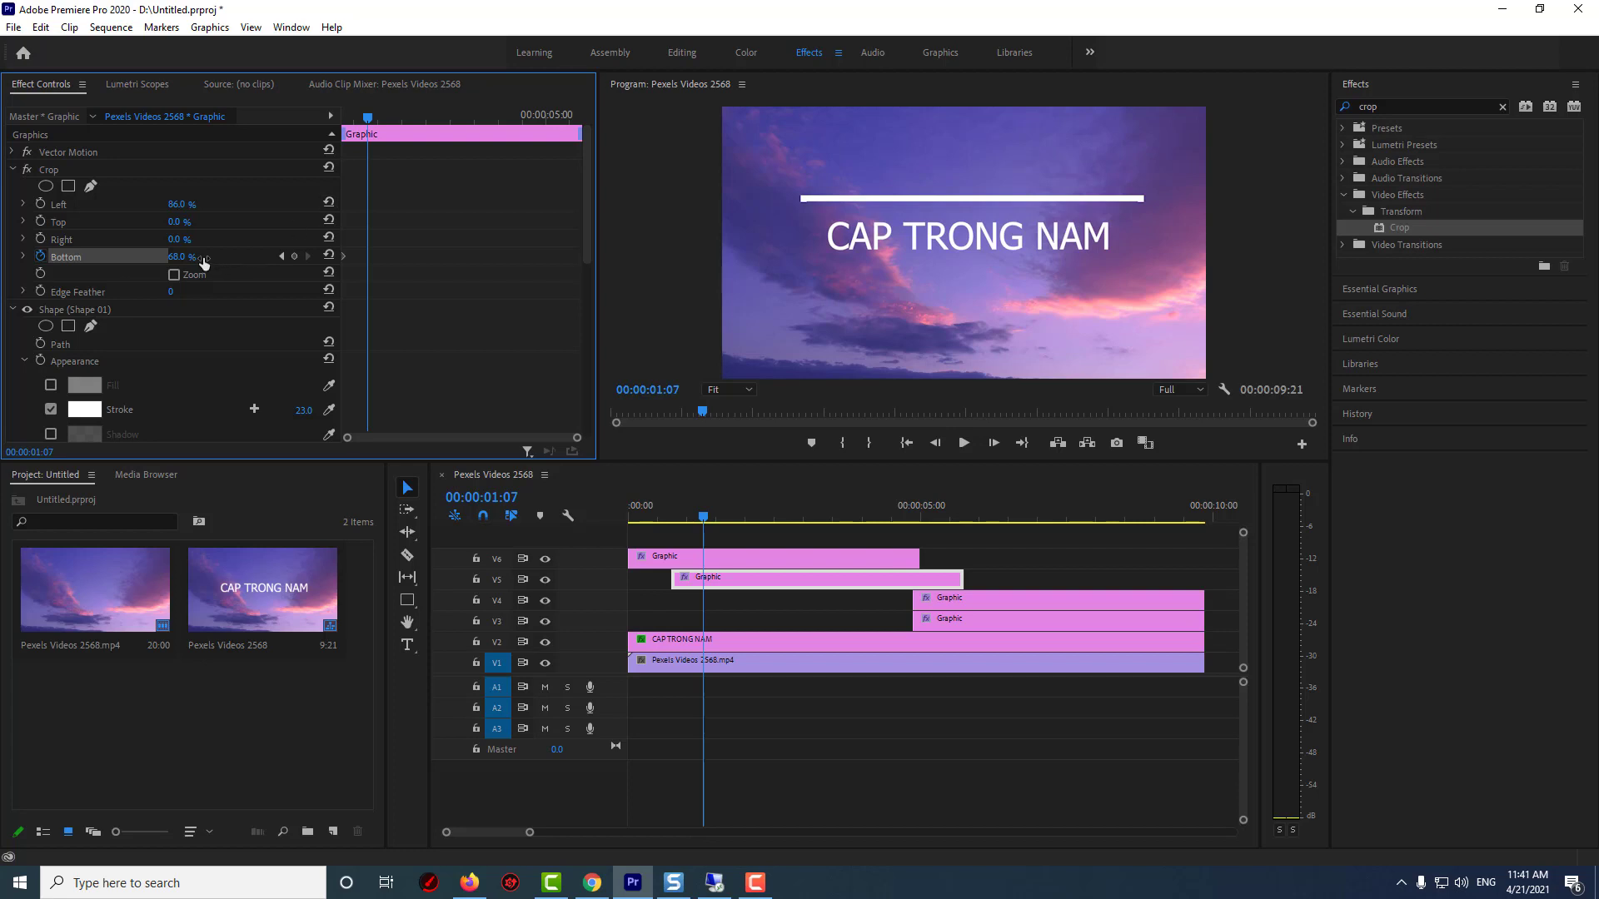
left_click_drag(198, 257, 172, 257)
Play back the animation from the start of the sequence
left_click(621, 513)
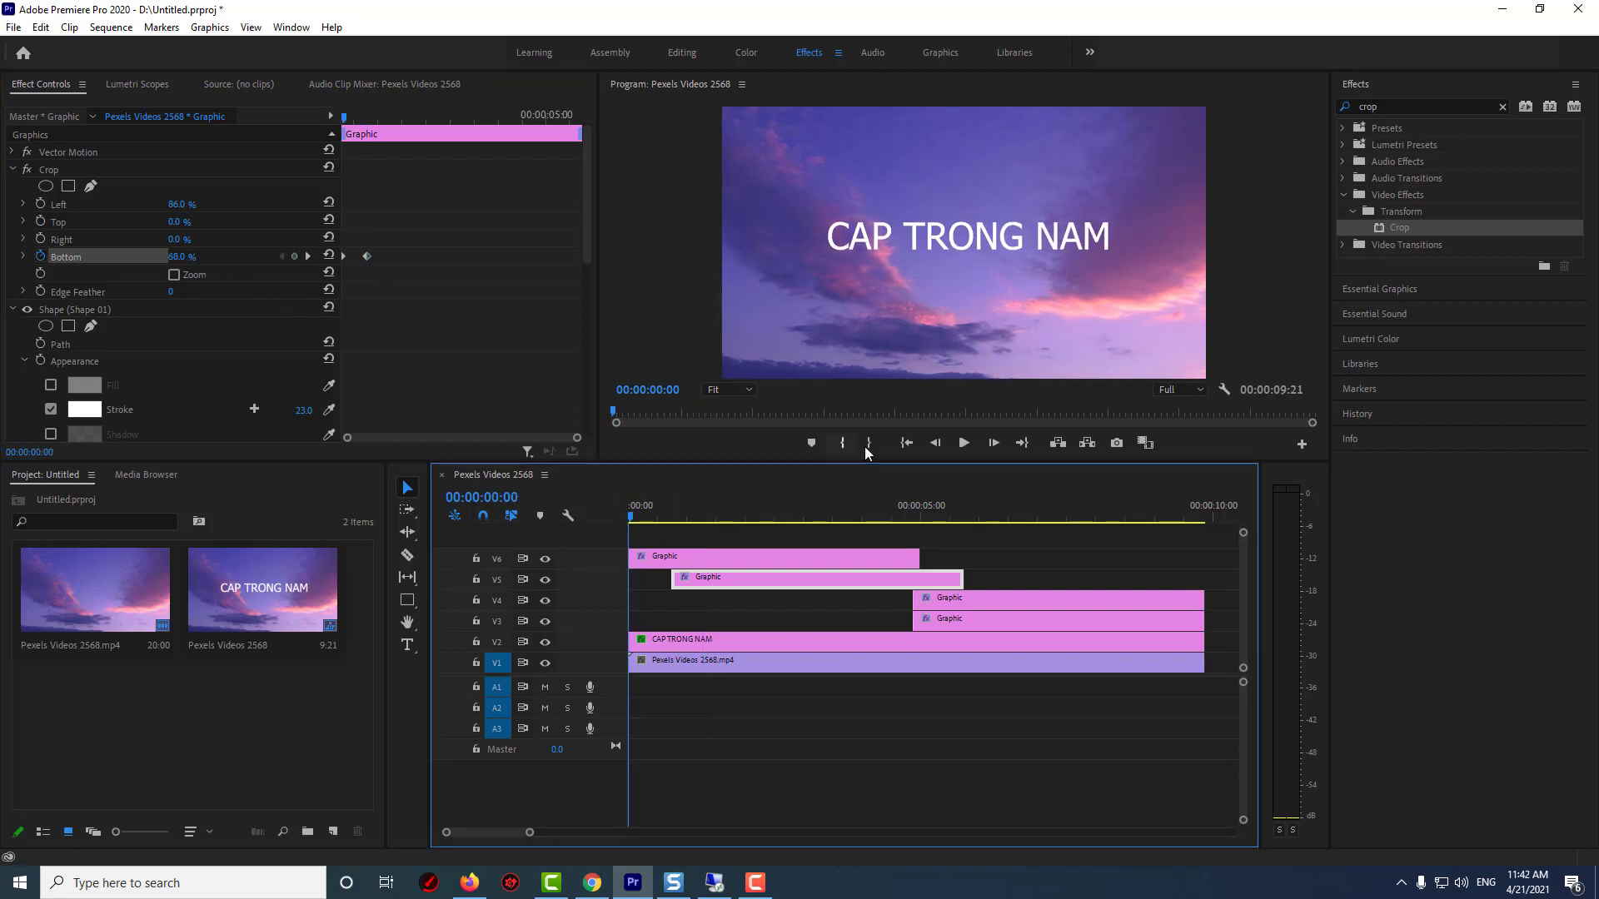
left_click(964, 445)
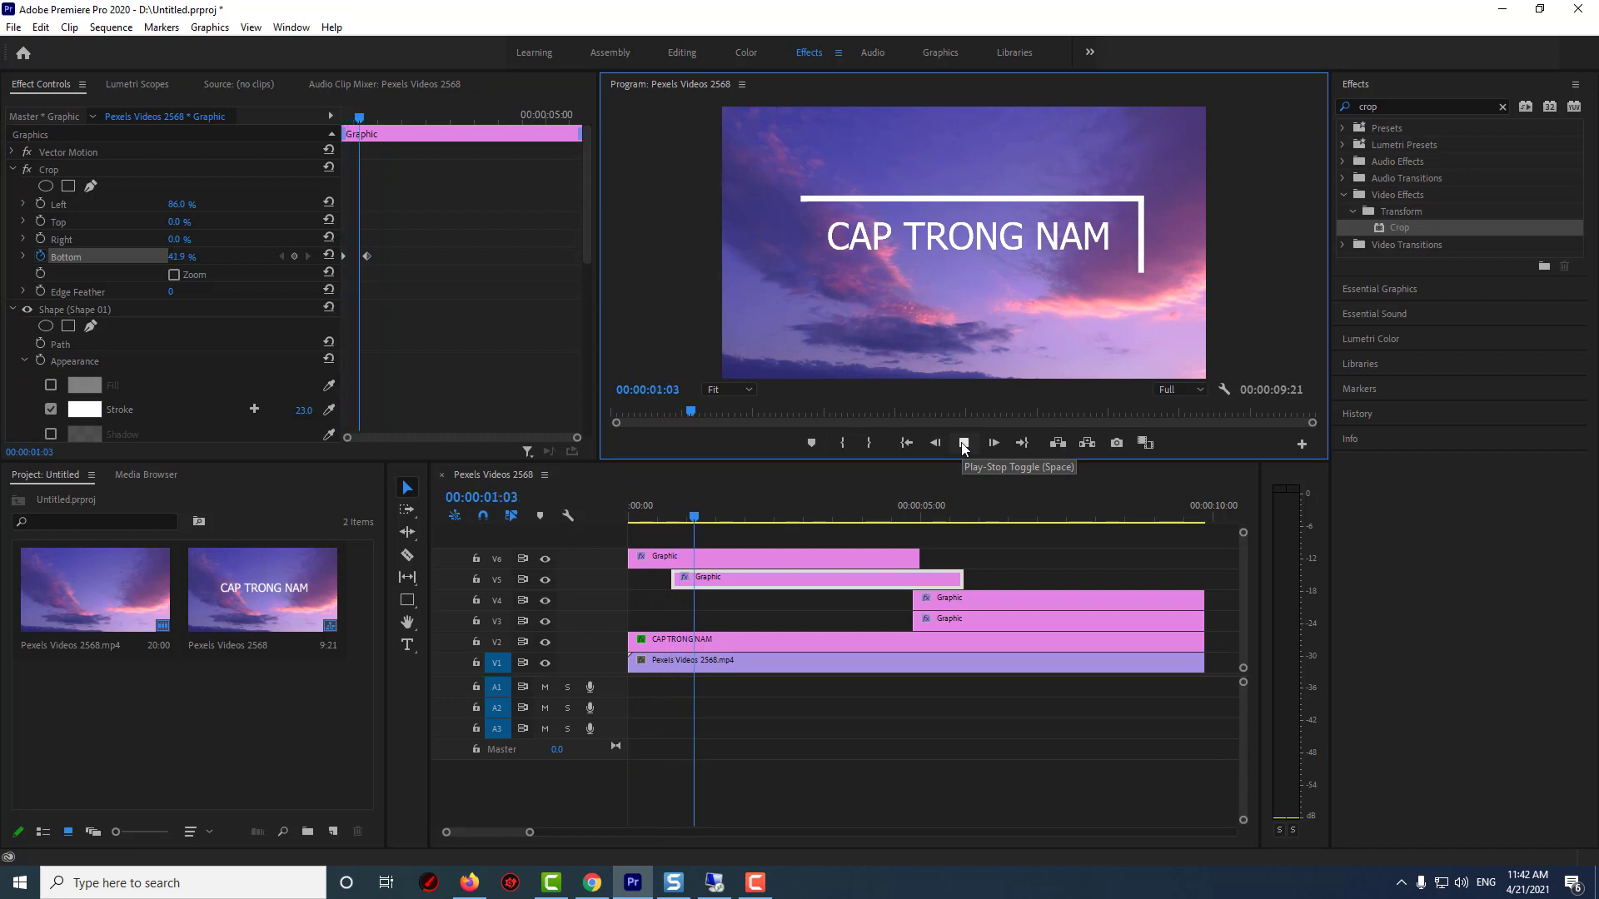
left_click(964, 444)
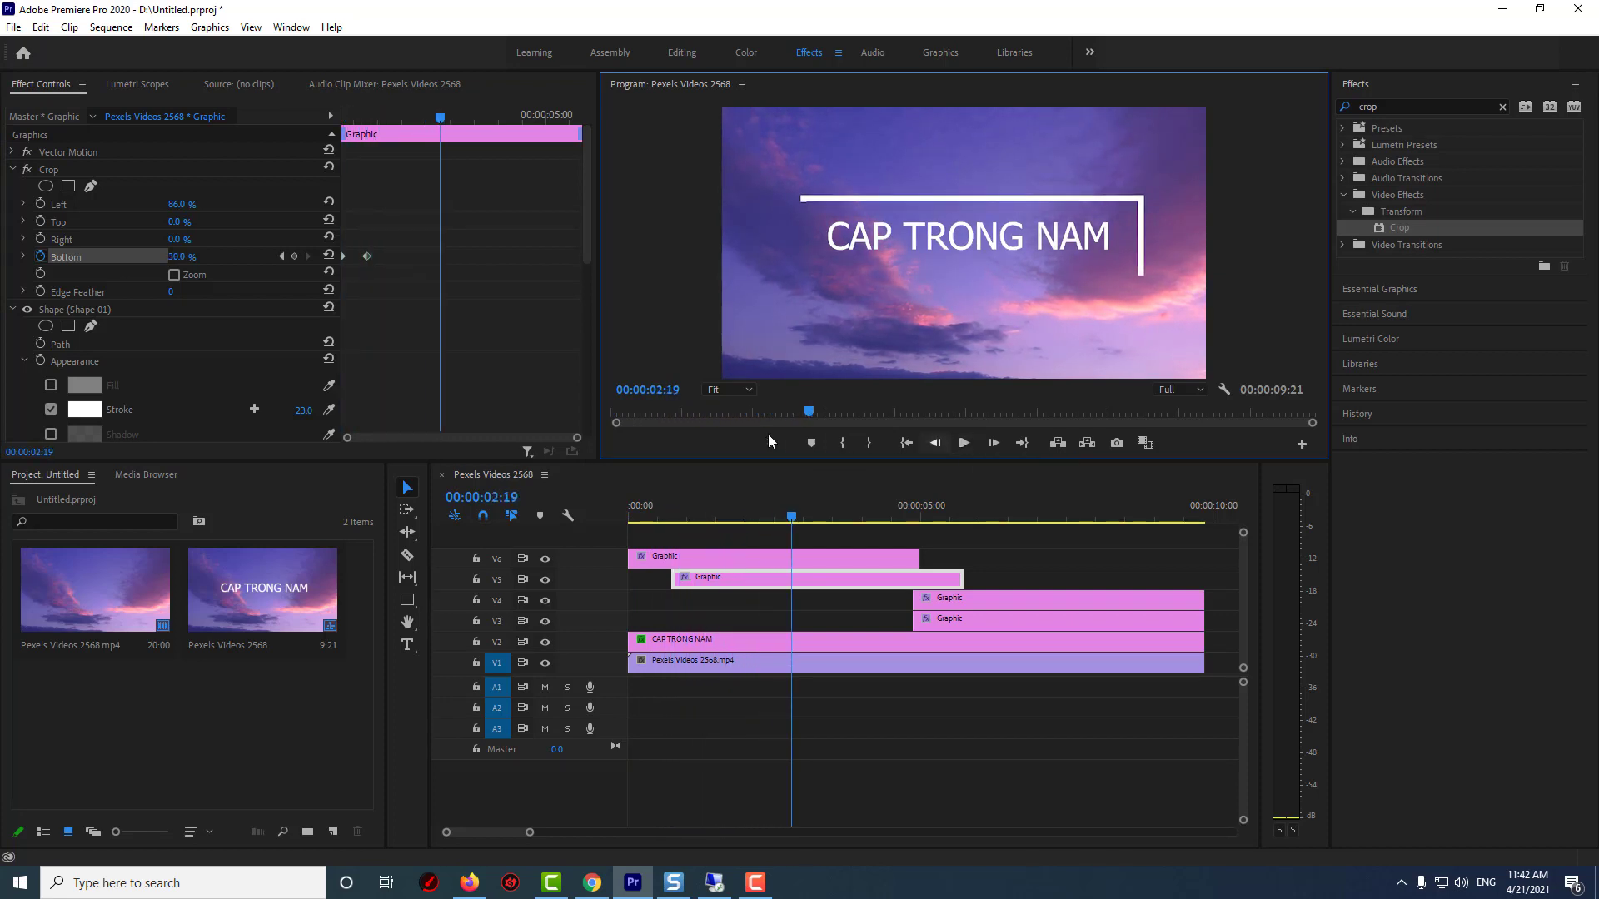
Move the V4 Graphic clip to start at 00:00:01:07, the last Crop Bottom keyframe
left_click(281, 256)
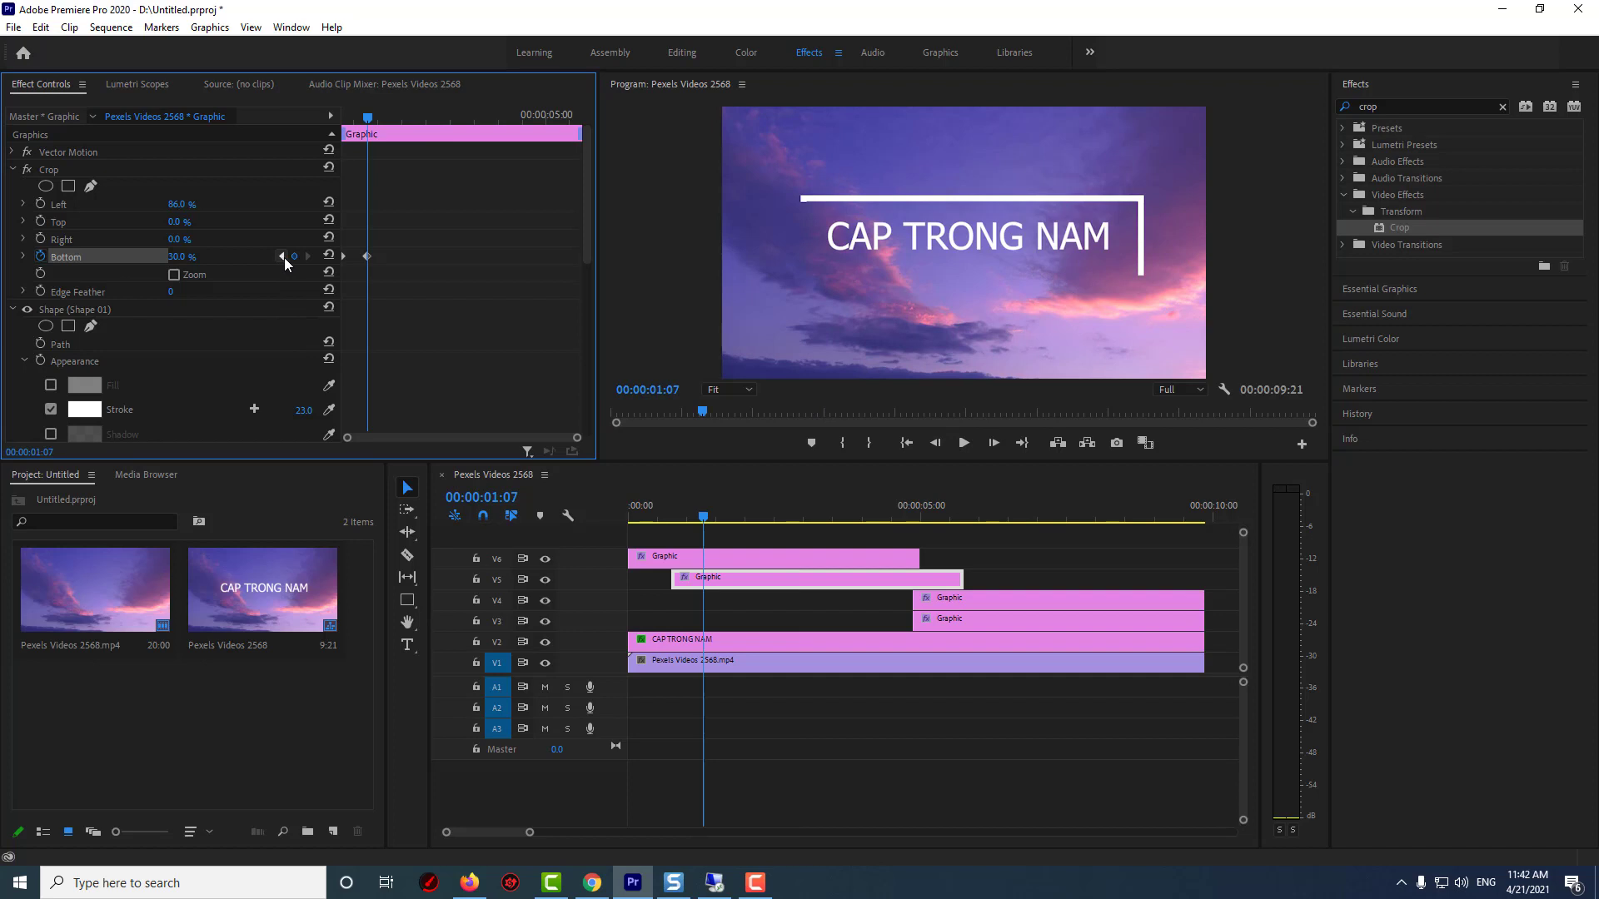
left_click_drag(943, 602, 726, 603)
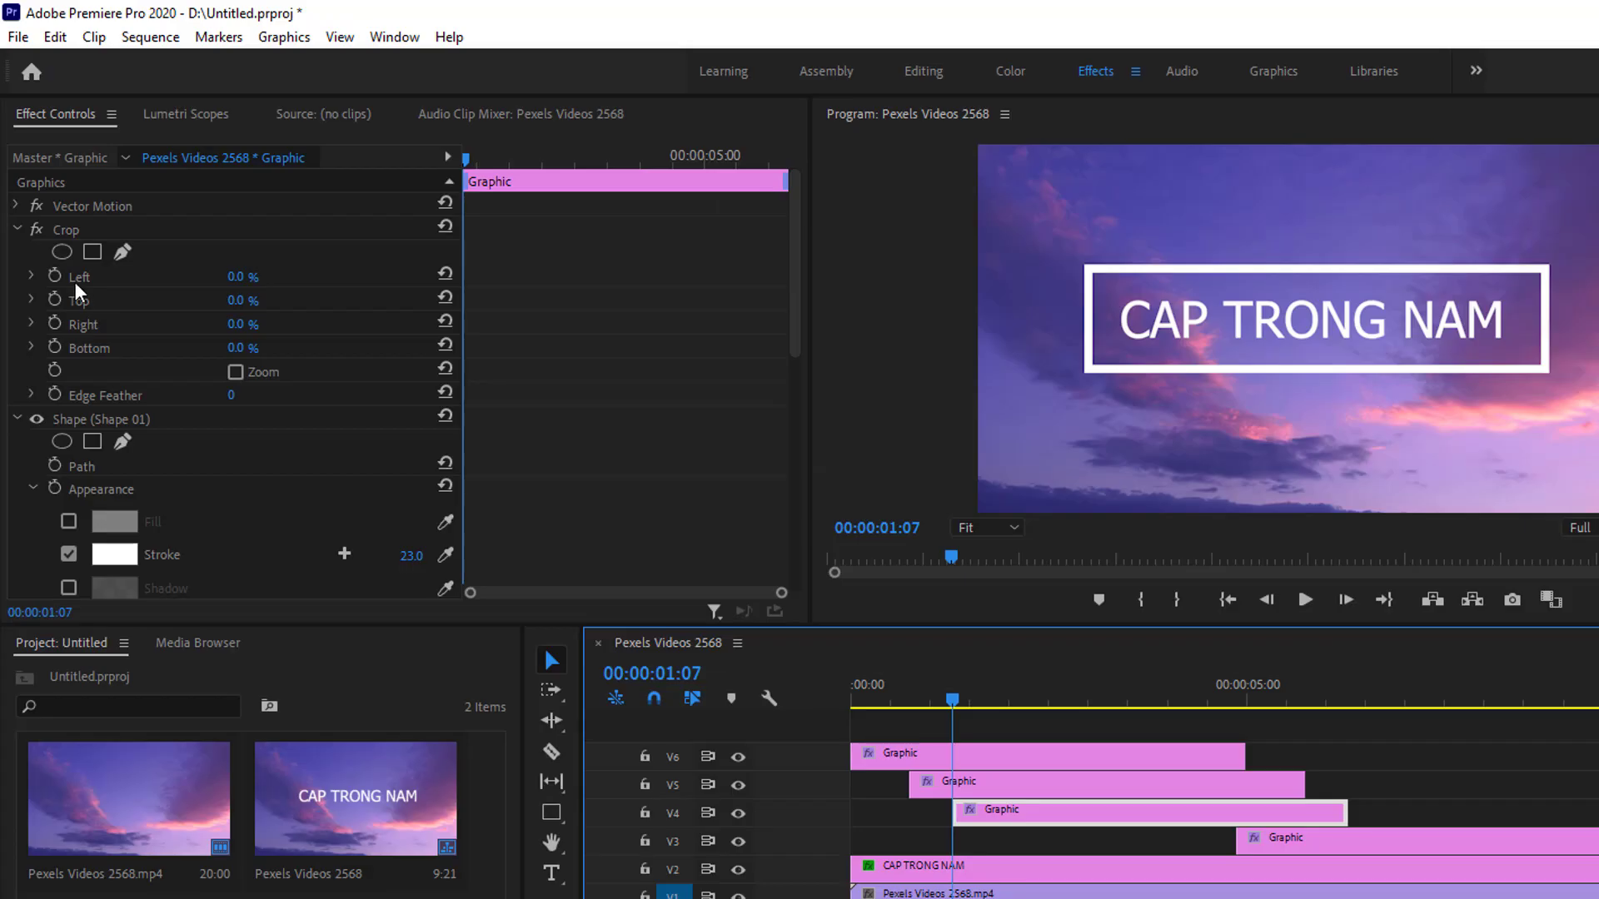
Keyframe the V4 clip's Crop Left at 88% at its start
left_click(55, 276)
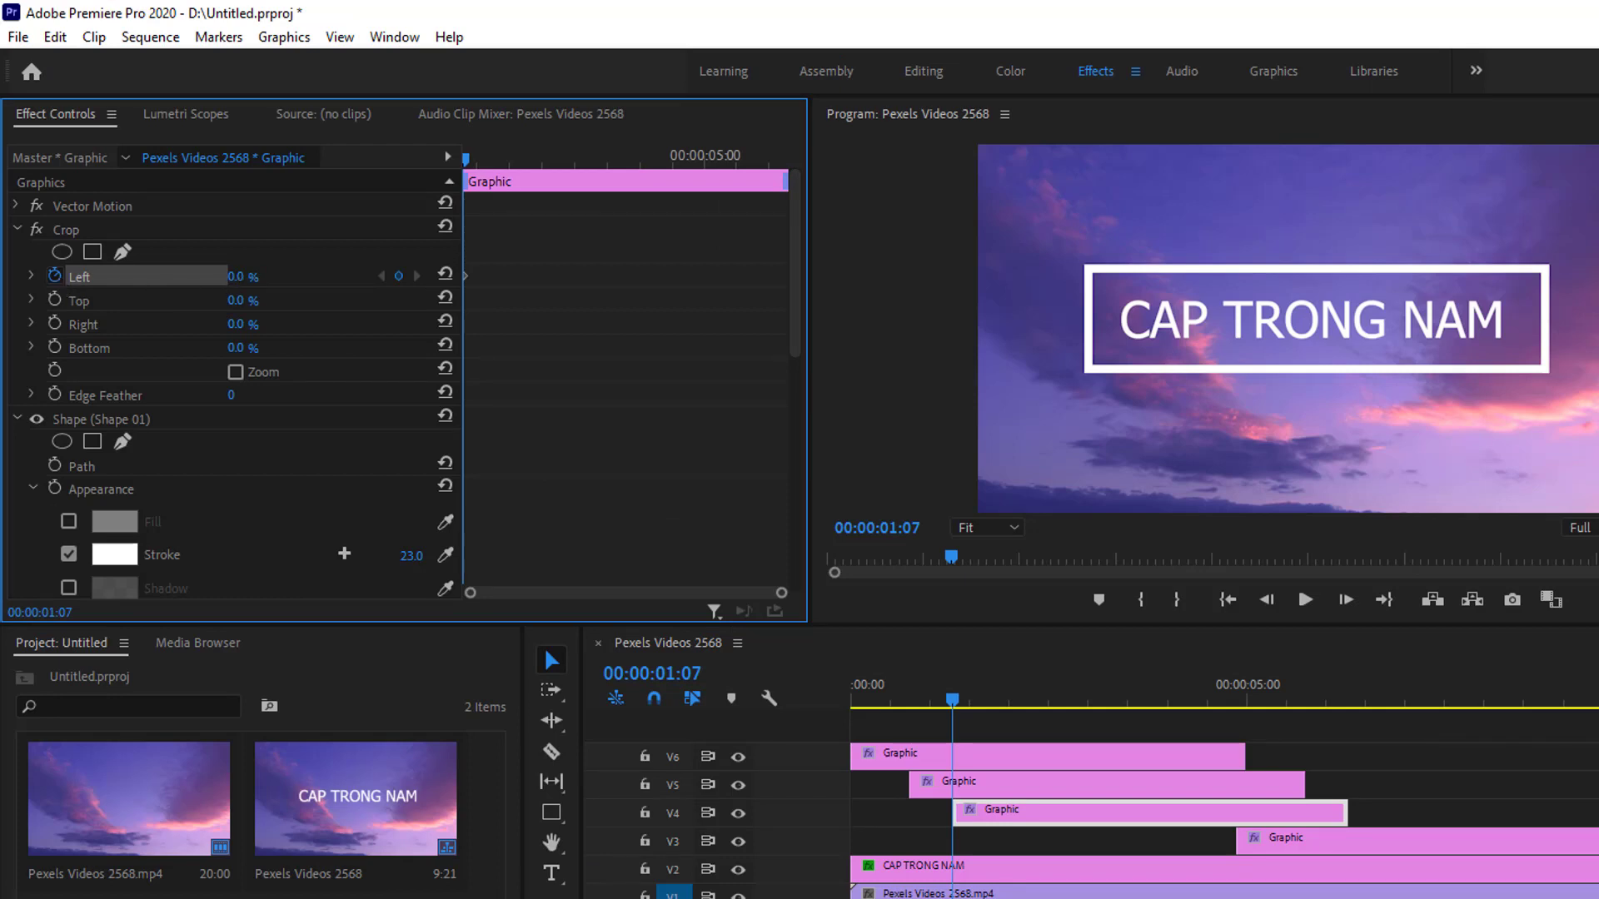
left_click_drag(236, 277, 306, 277)
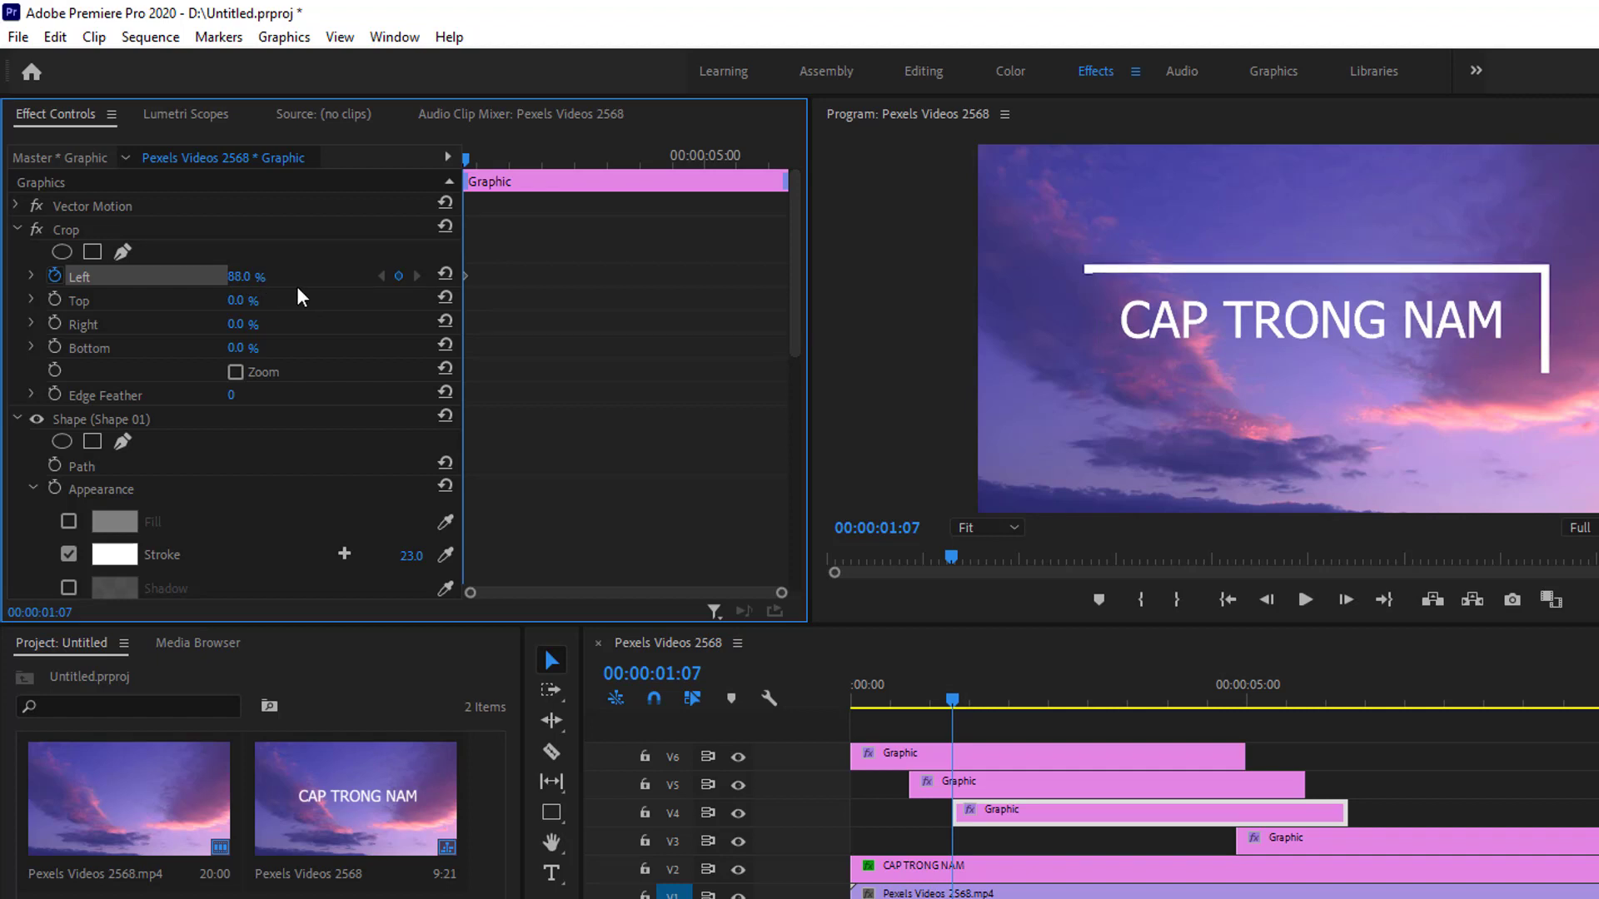
At 00:00:02:01, set the V4 clip's Crop Left to 18%
left_click_drag(466, 160, 514, 170)
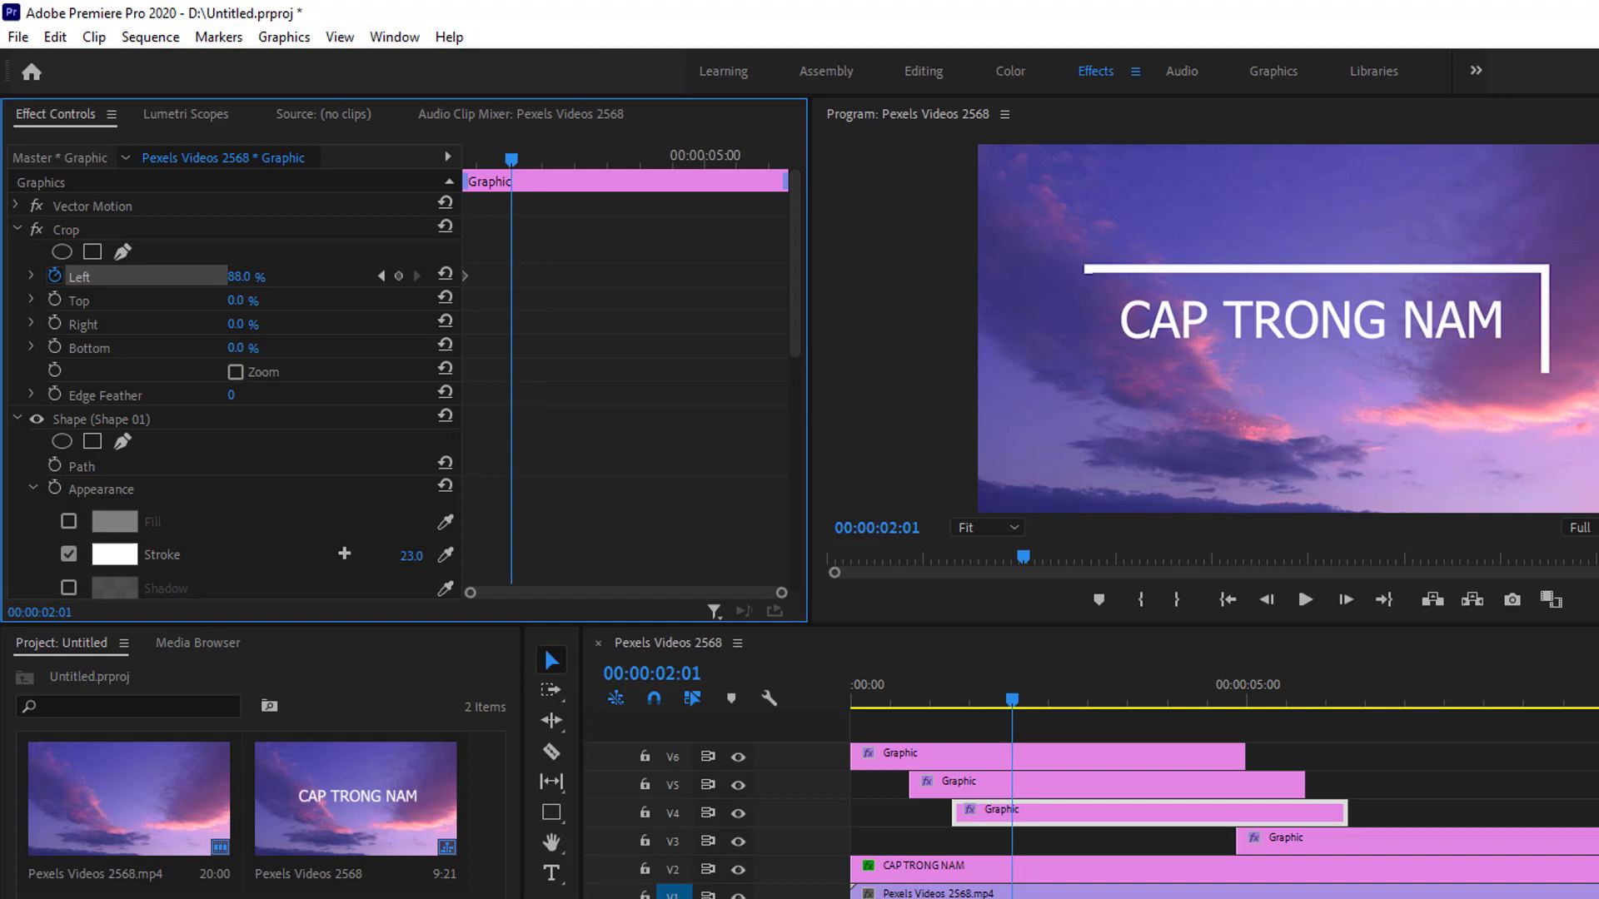
left_click_drag(240, 275, 182, 276)
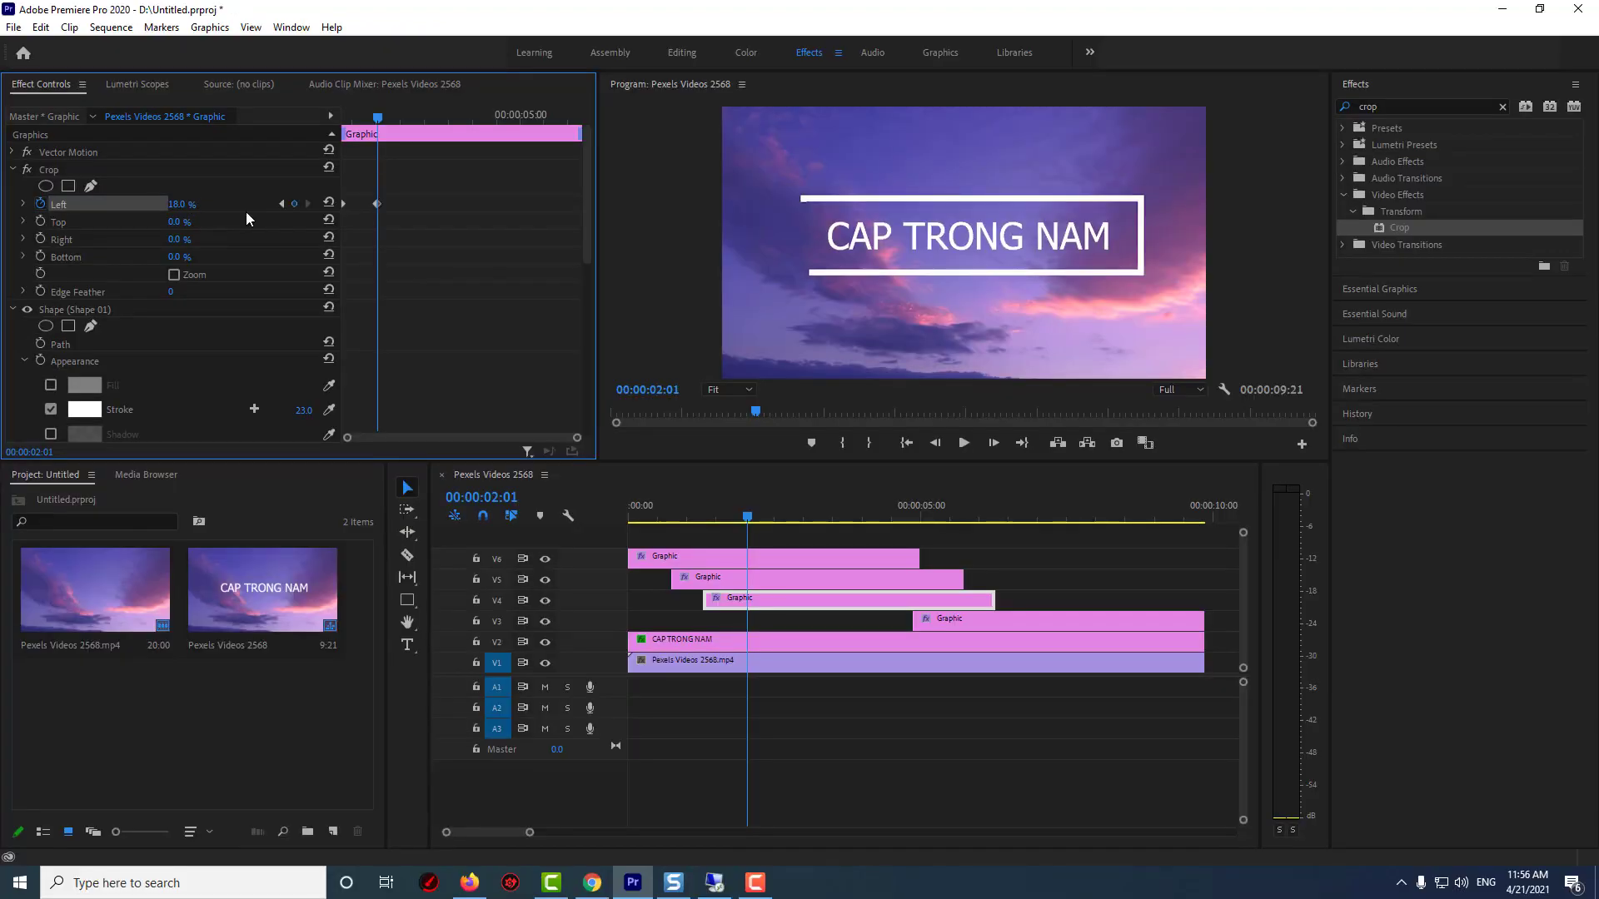
Play back the animation from the start of the sequence
left_click_drag(747, 518, 627, 516)
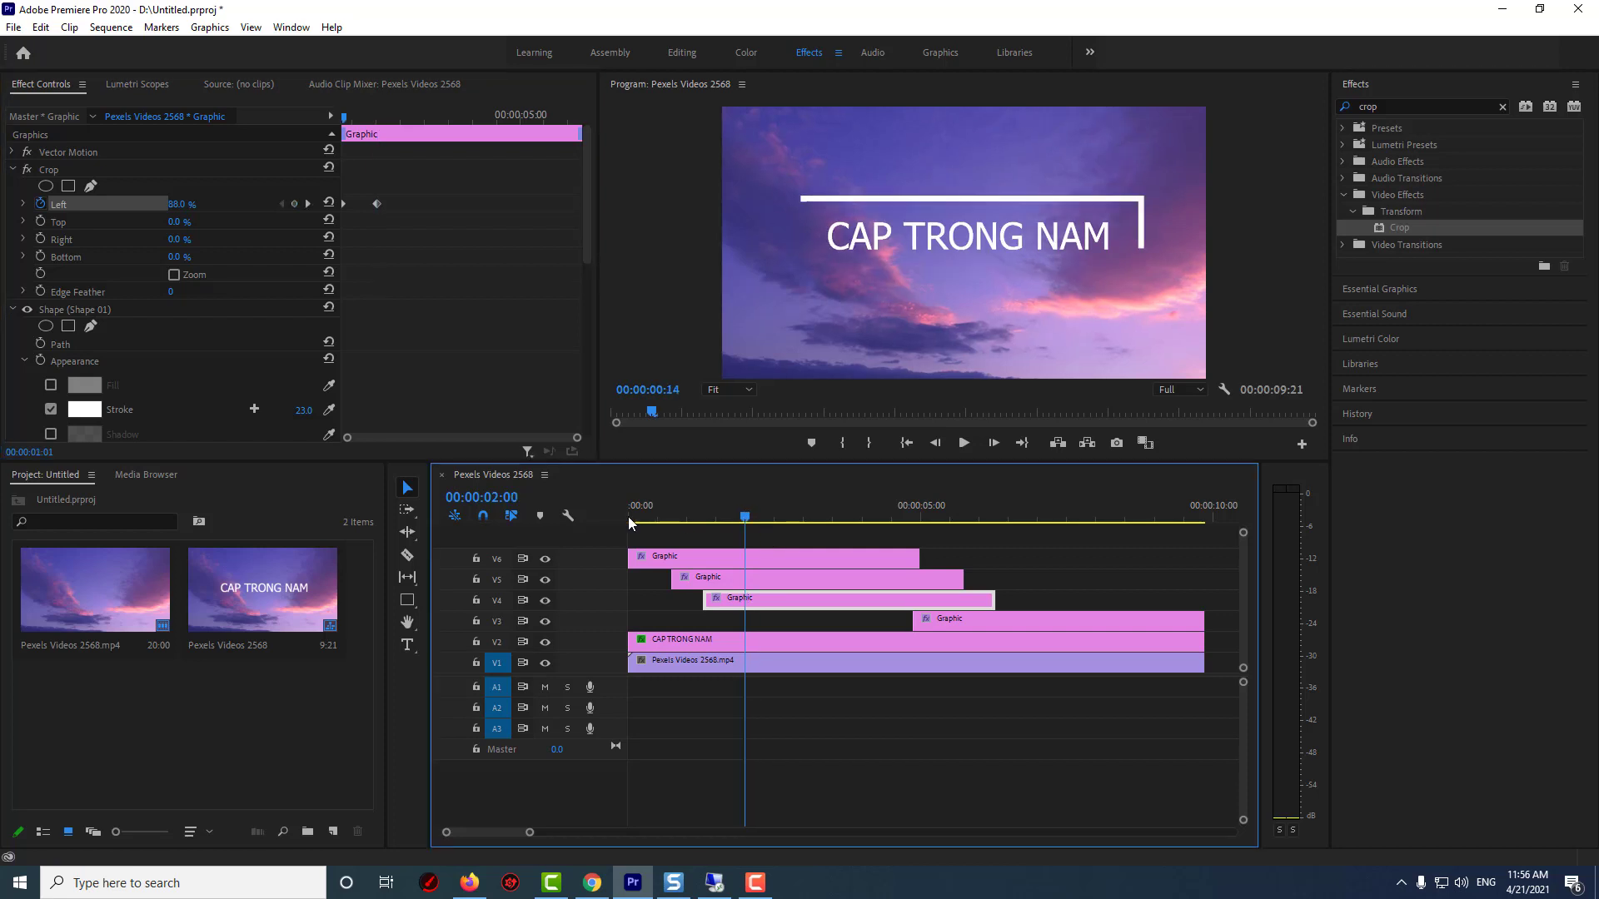
left_click(956, 444)
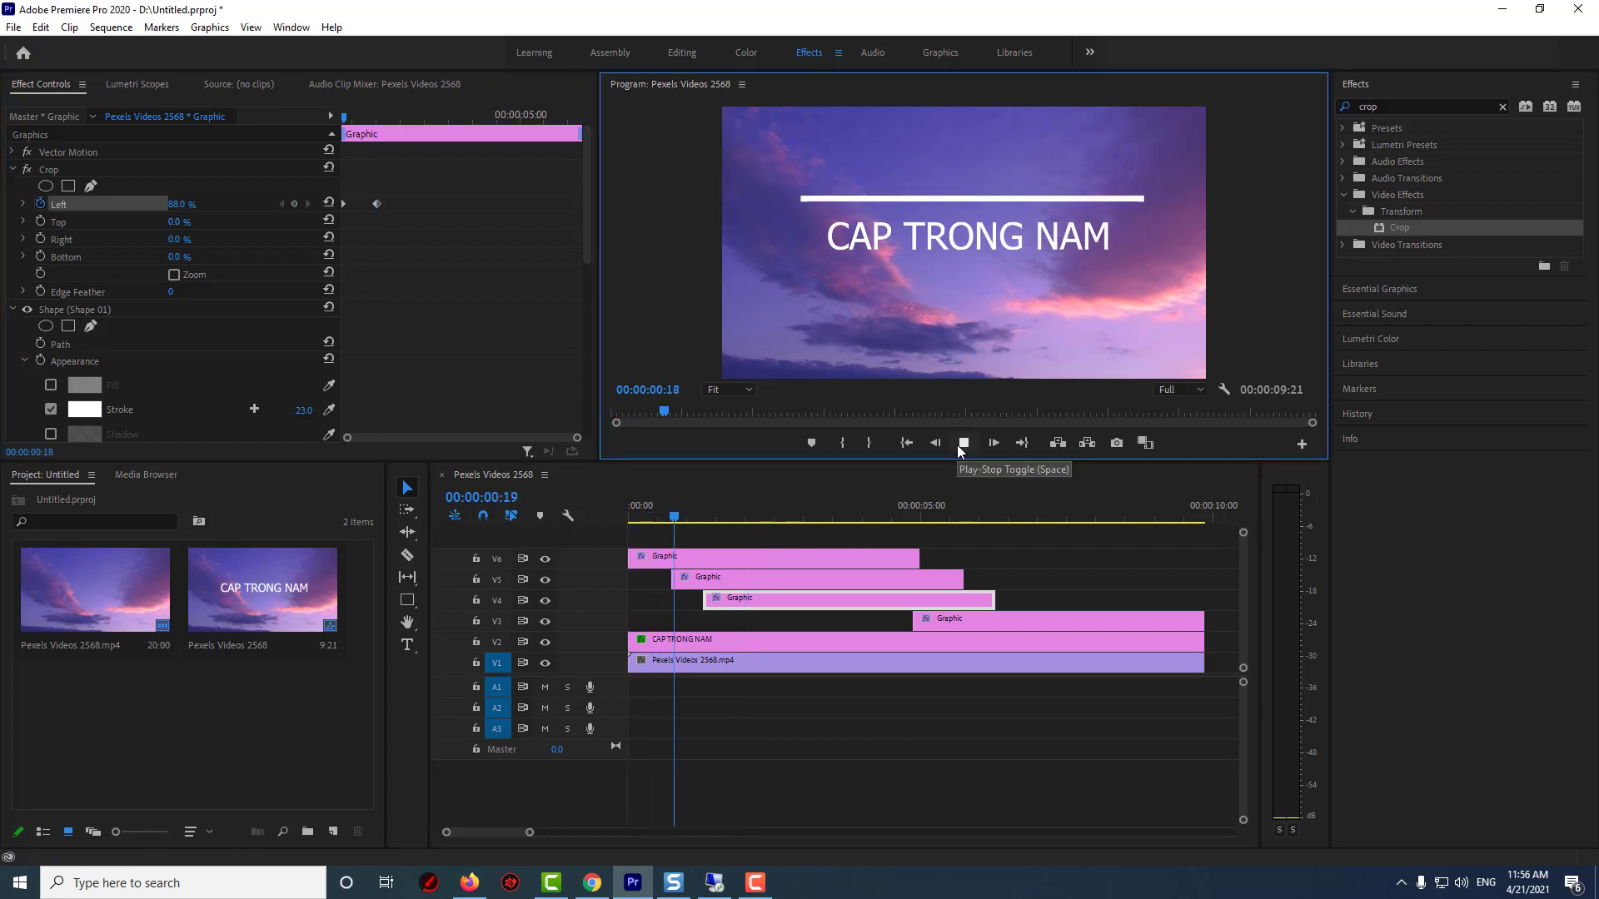
left_click(963, 443)
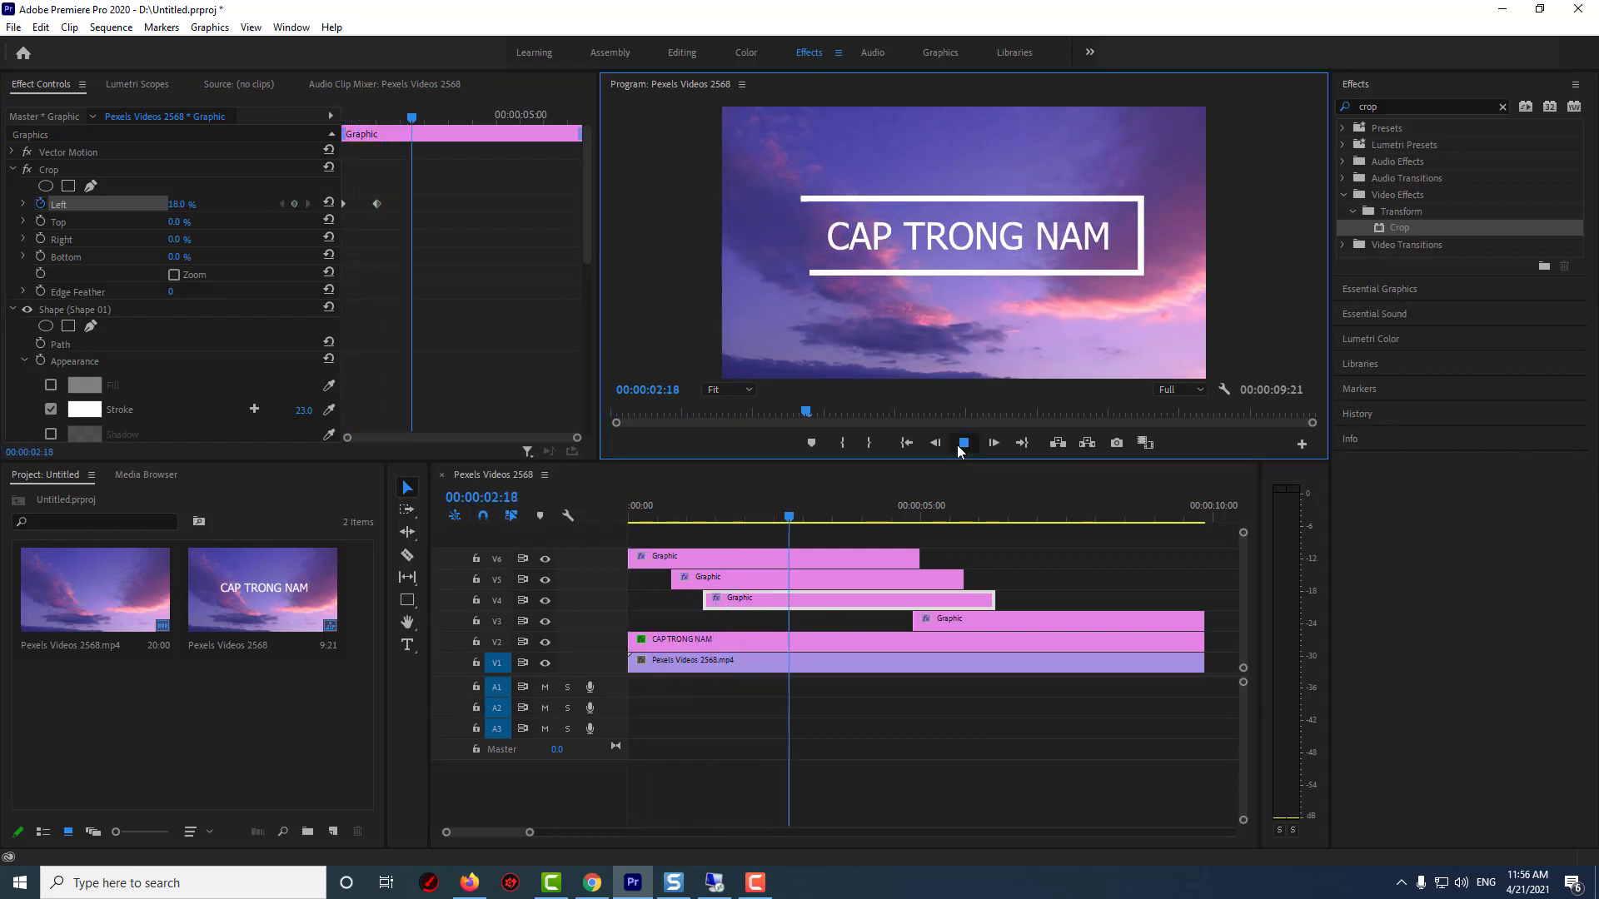
Move the V3 Graphic clip to start at 00:00:02:01, the last Crop Left keyframe
left_click(285, 207)
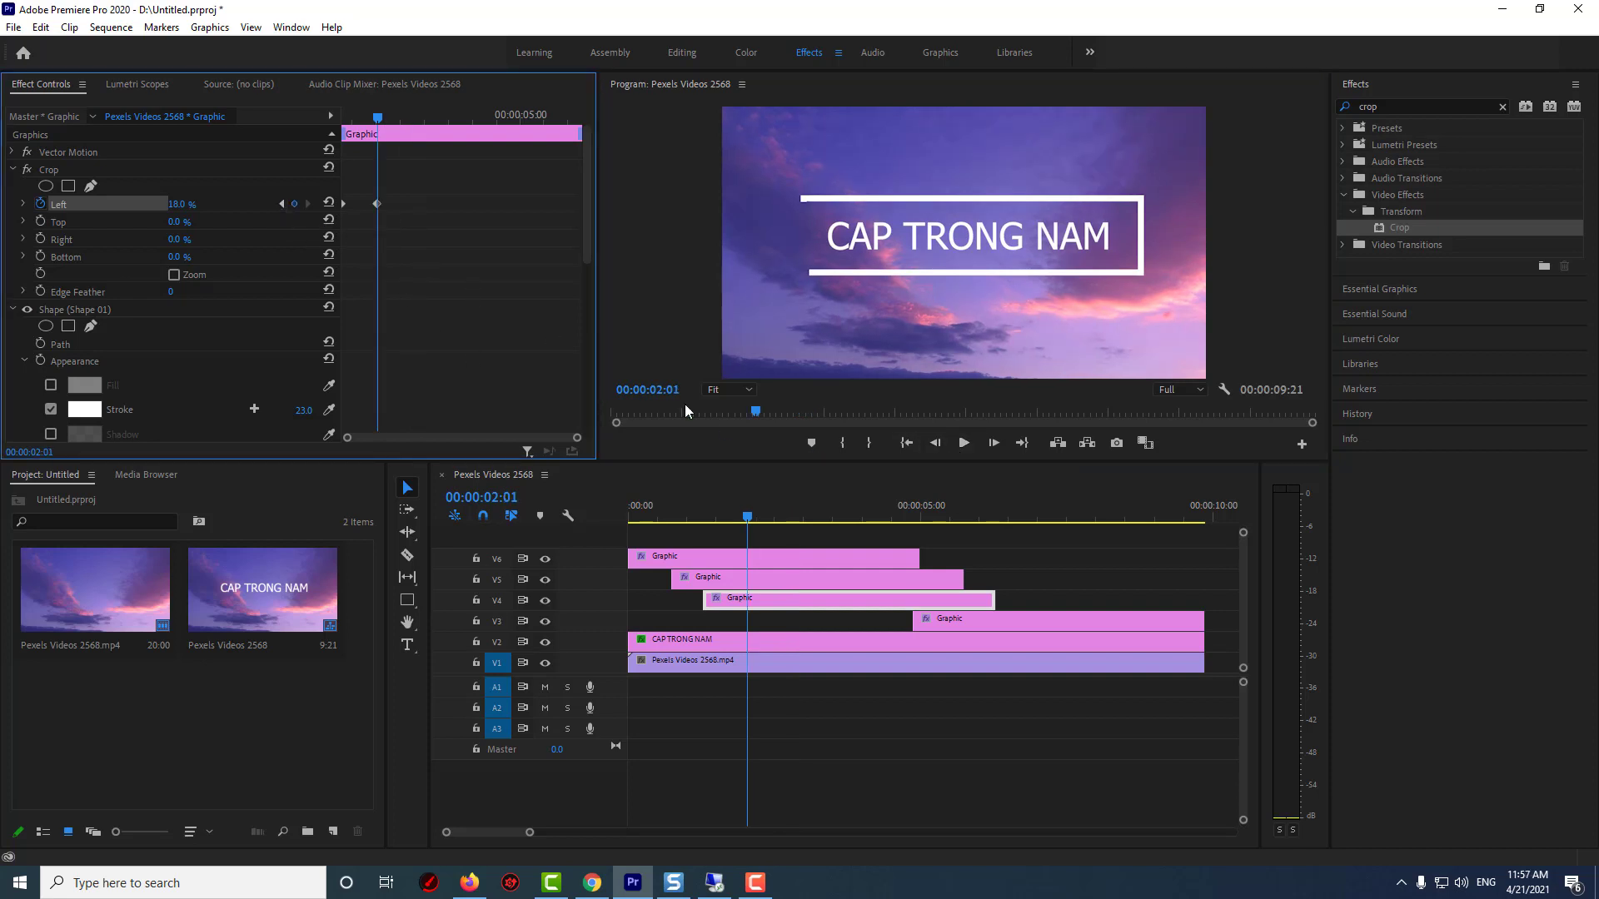
left_click_drag(942, 626, 782, 624)
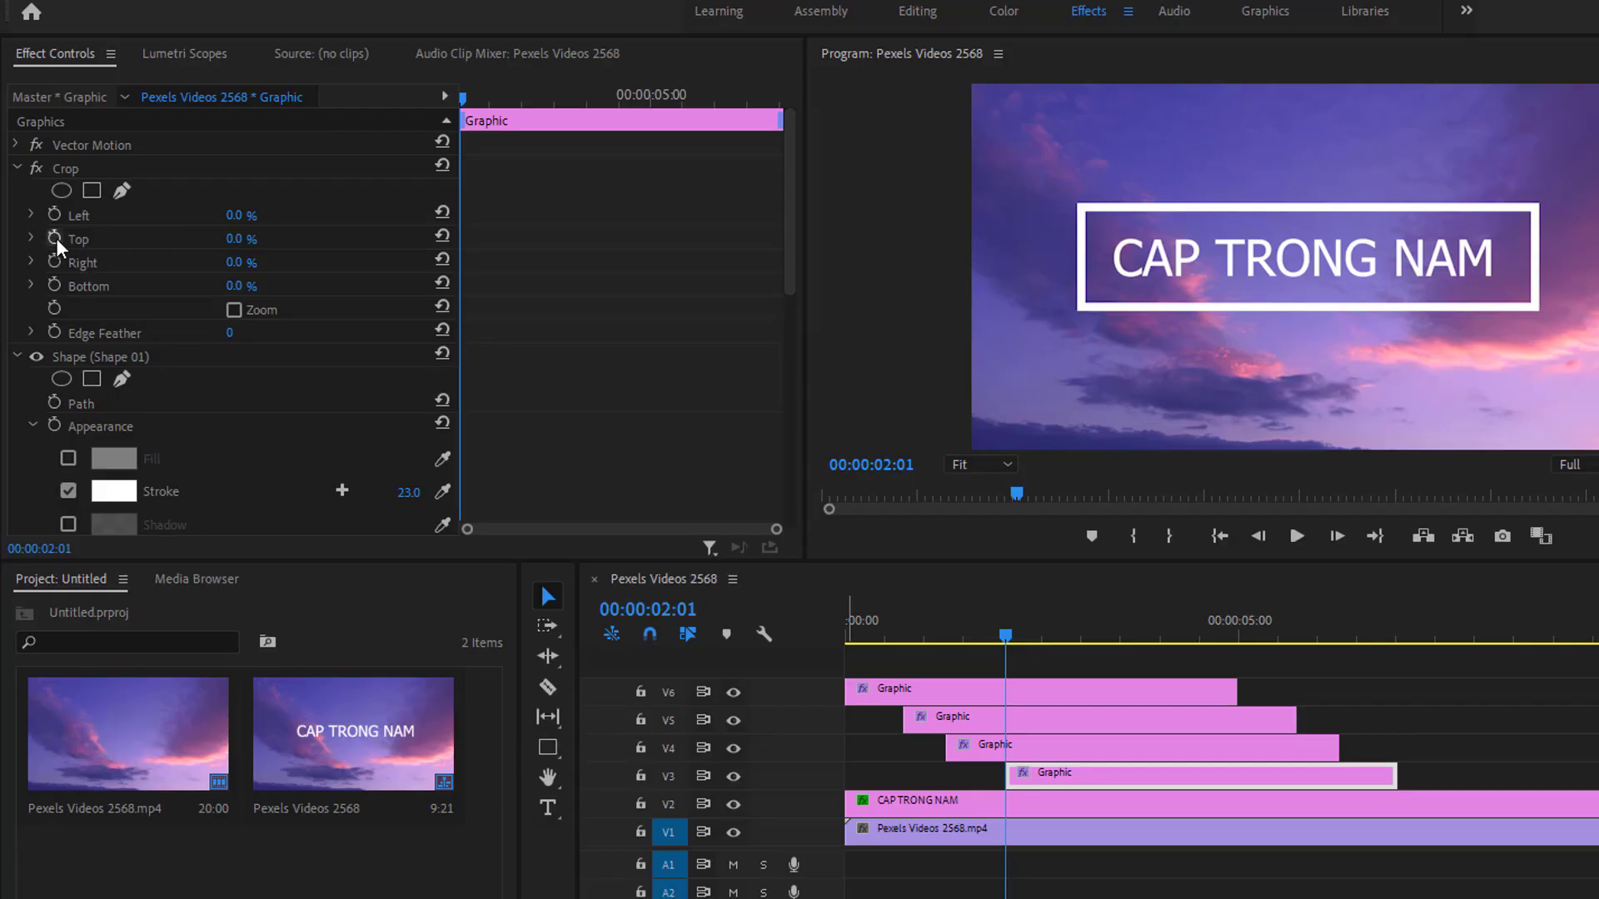
Keyframe the V3 clip's Crop Top at 66% at its start
left_click(55, 238)
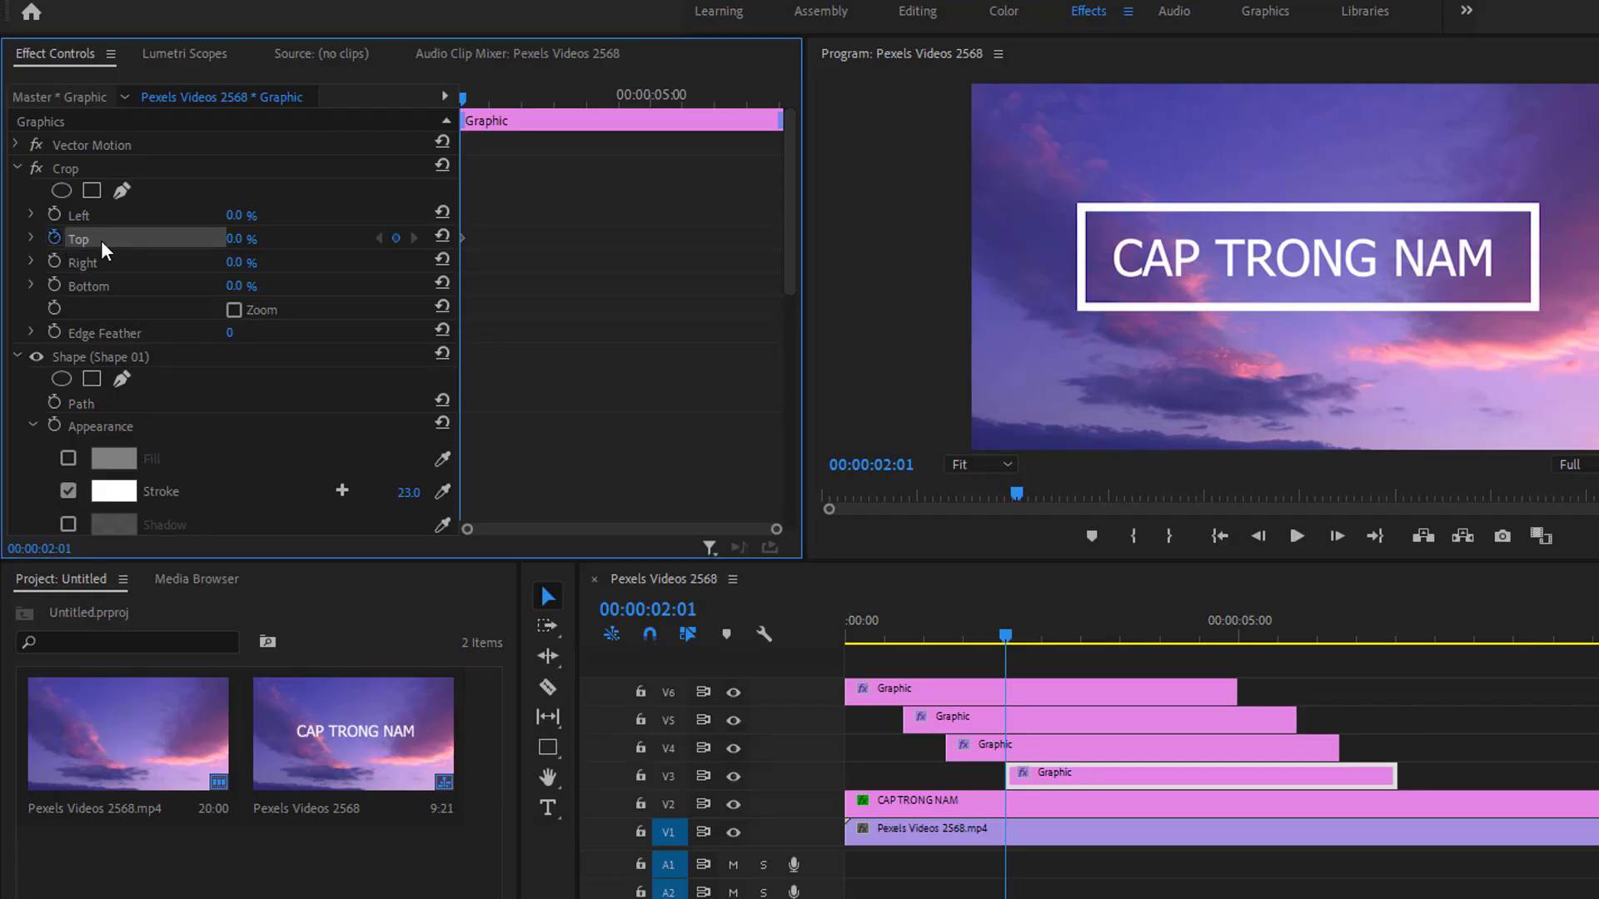
left_click_drag(237, 239, 287, 239)
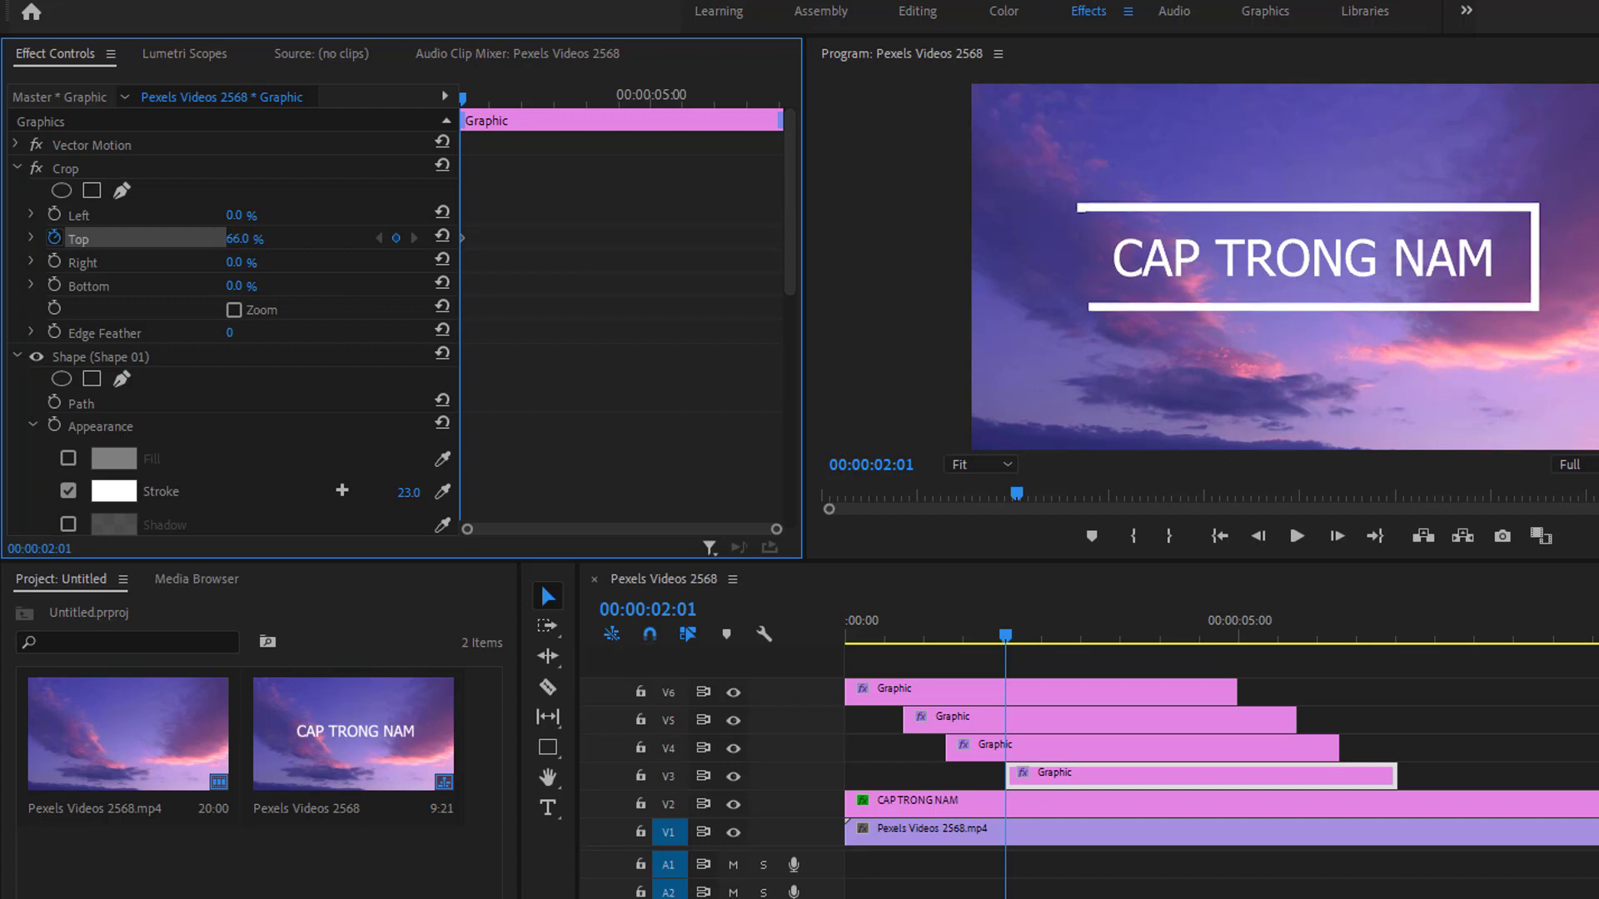
At 00:00:02:15, set the V3 clip's Crop Top to 25%
left_click_drag(462, 114, 506, 117)
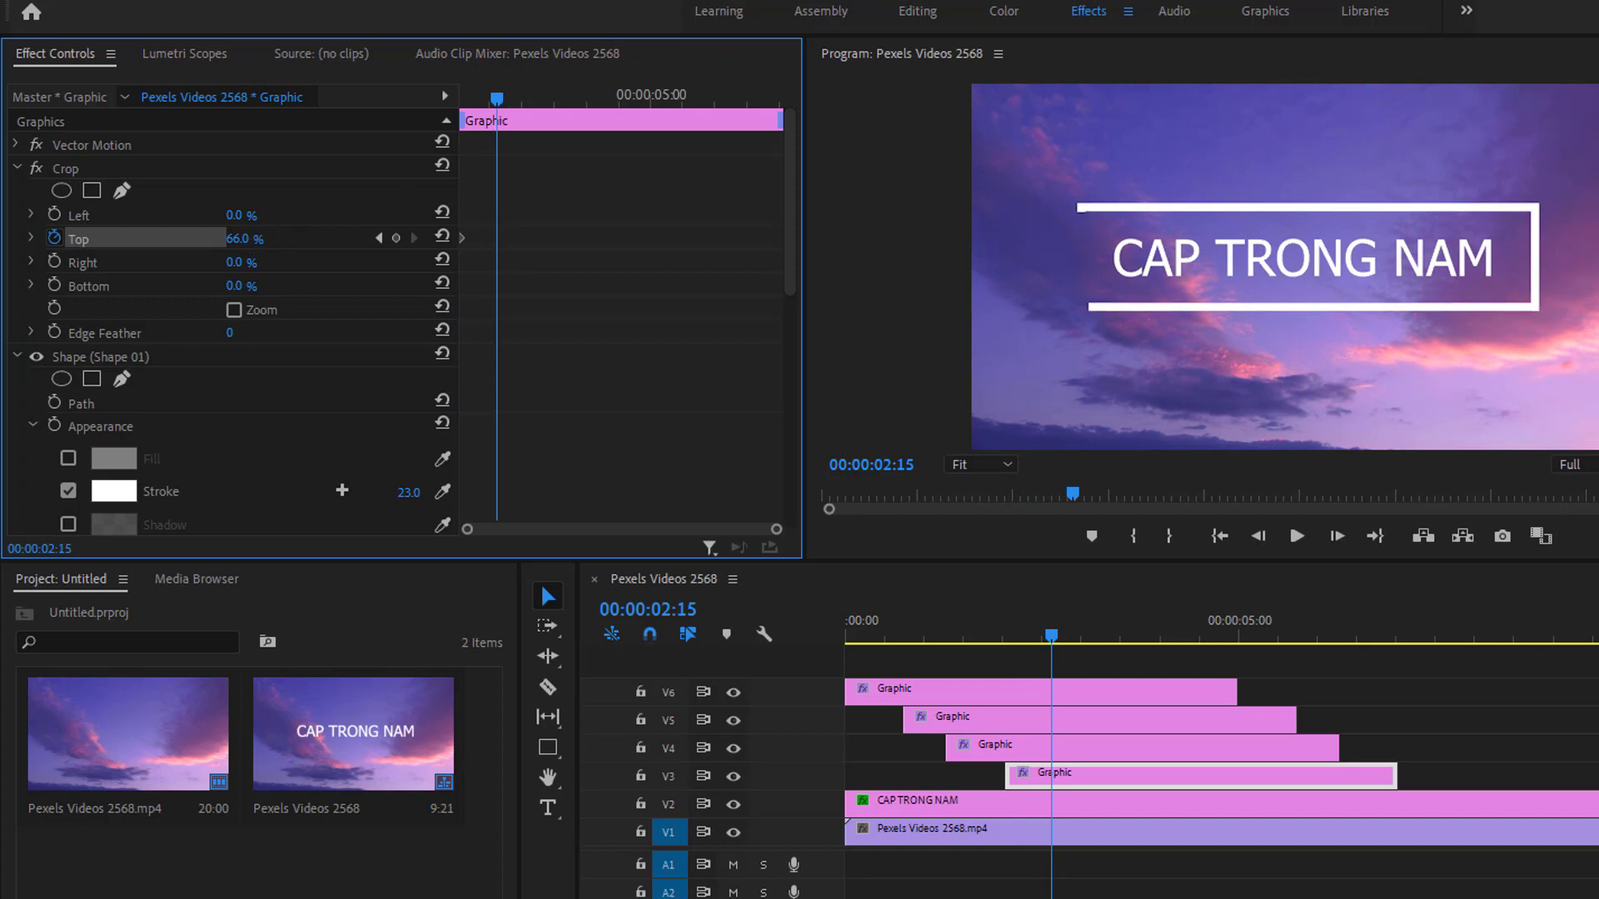
type("44")
key("Return")
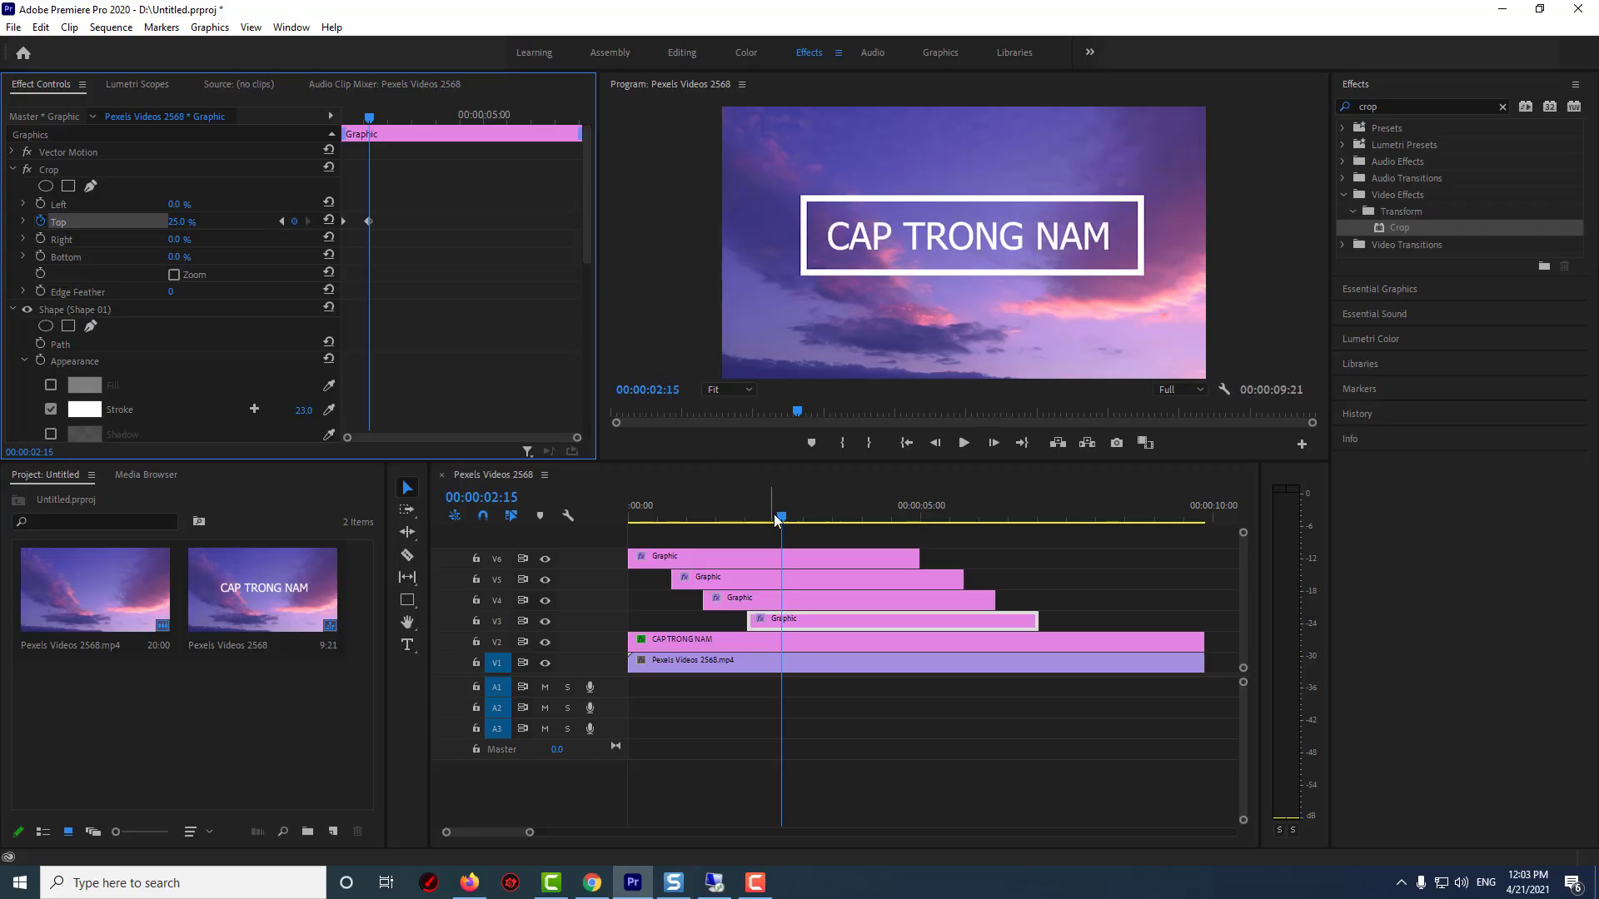
Play back the animation from the start of the sequence to check the border
left_click_drag(1049, 636, 929, 639)
left_click_drag(691, 518, 573, 527)
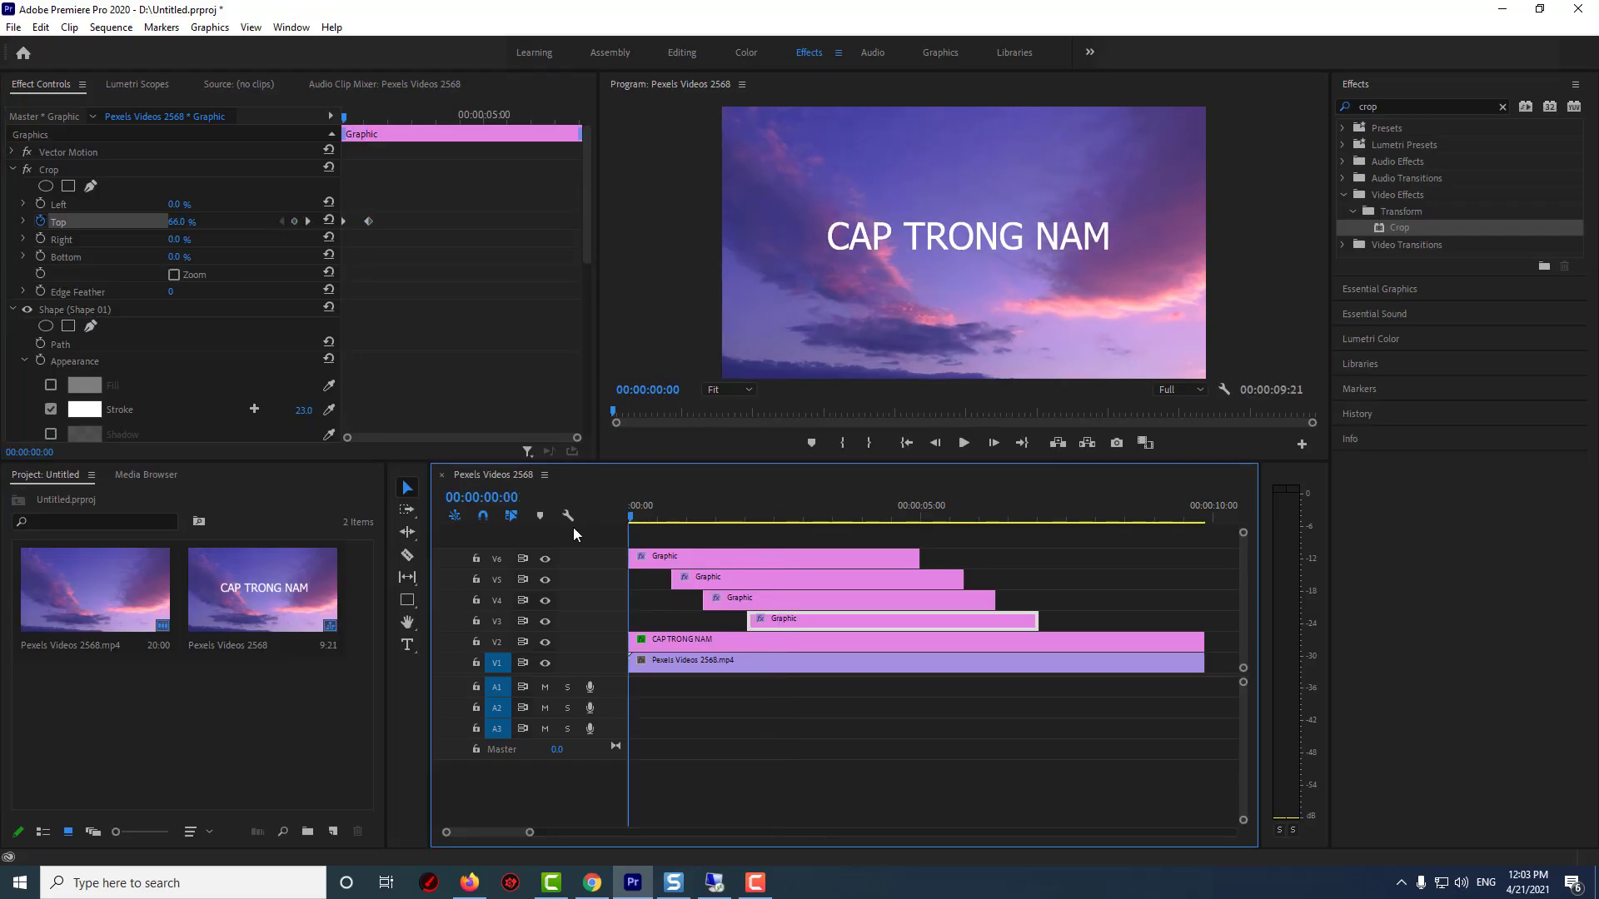
left_click(963, 444)
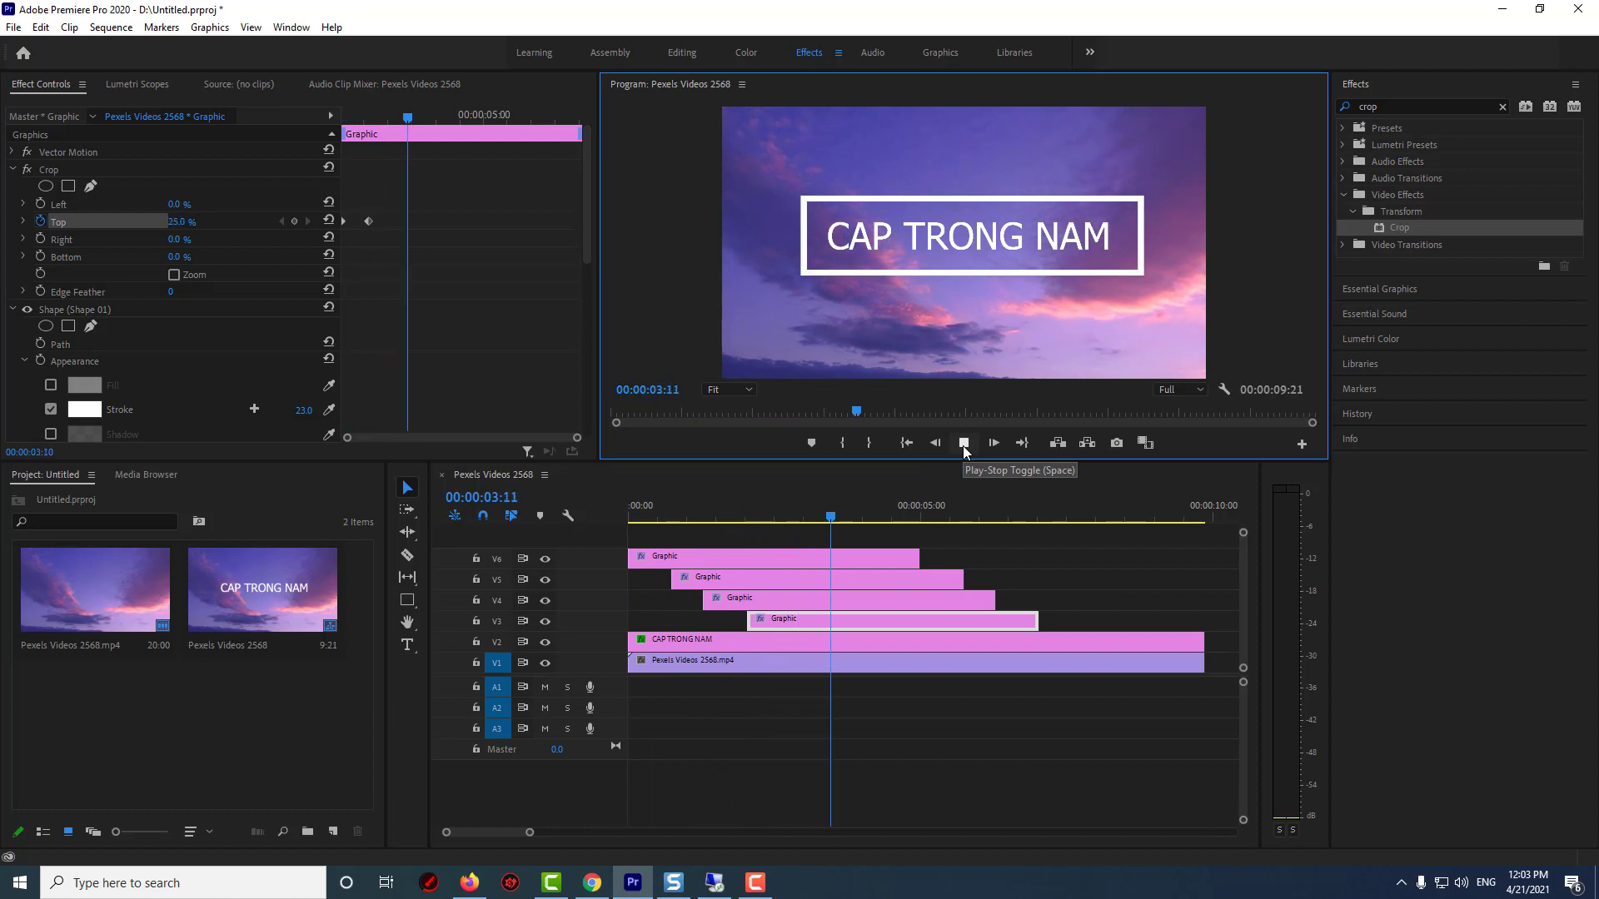
left_click(962, 443)
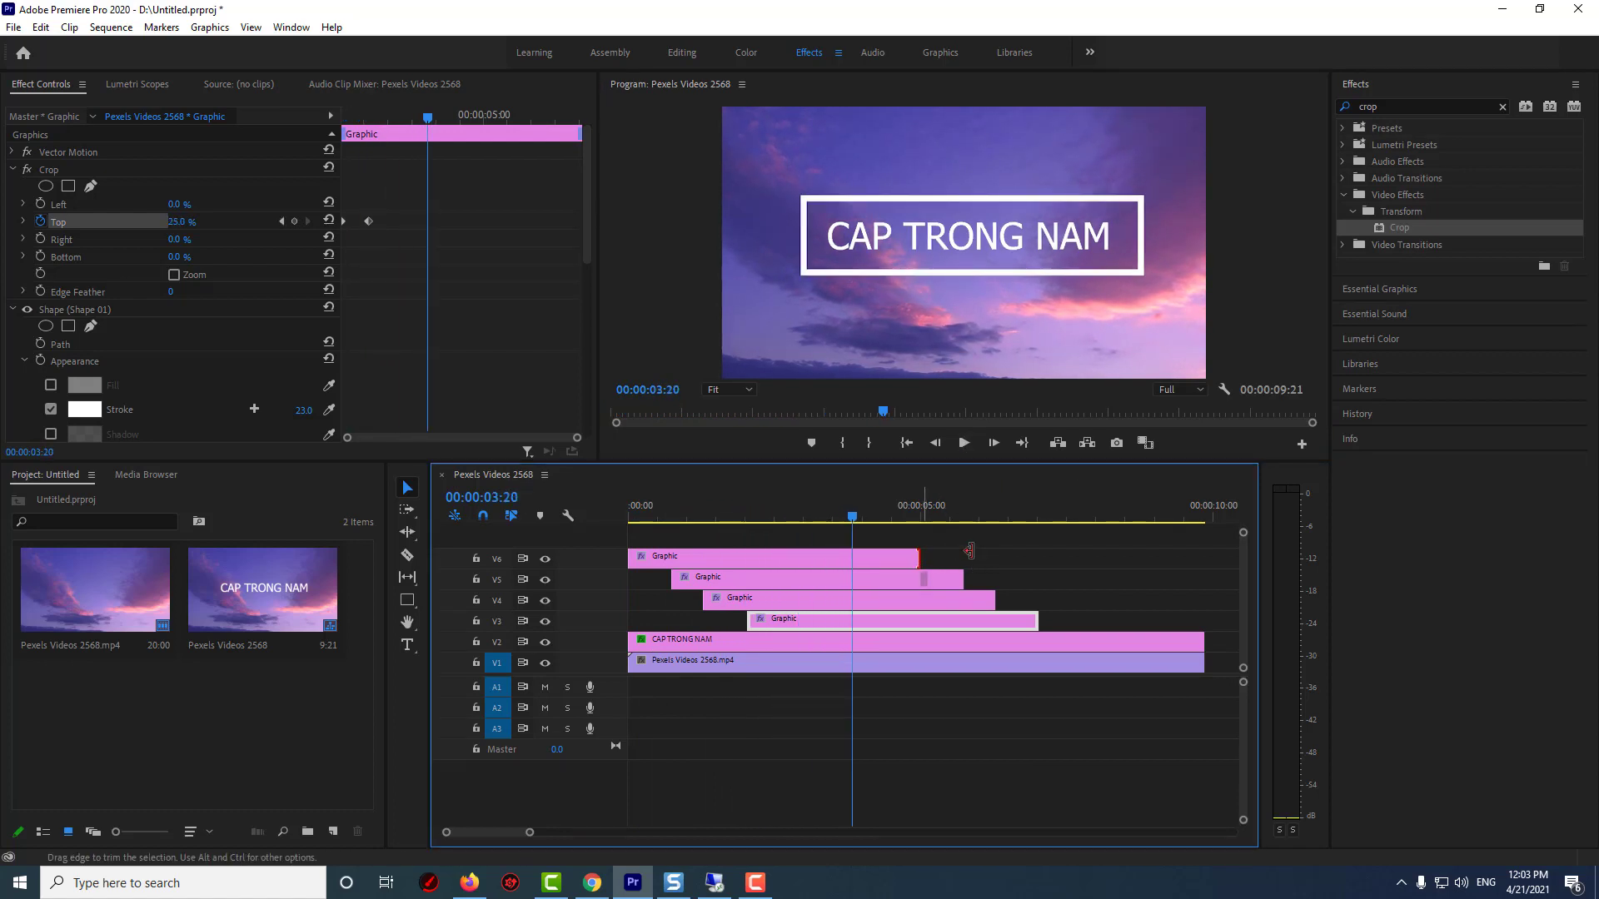
Extend the ends of the four Graphic clips on V3 to V6 to the end of the background video
left_click_drag(969, 551, 1204, 556)
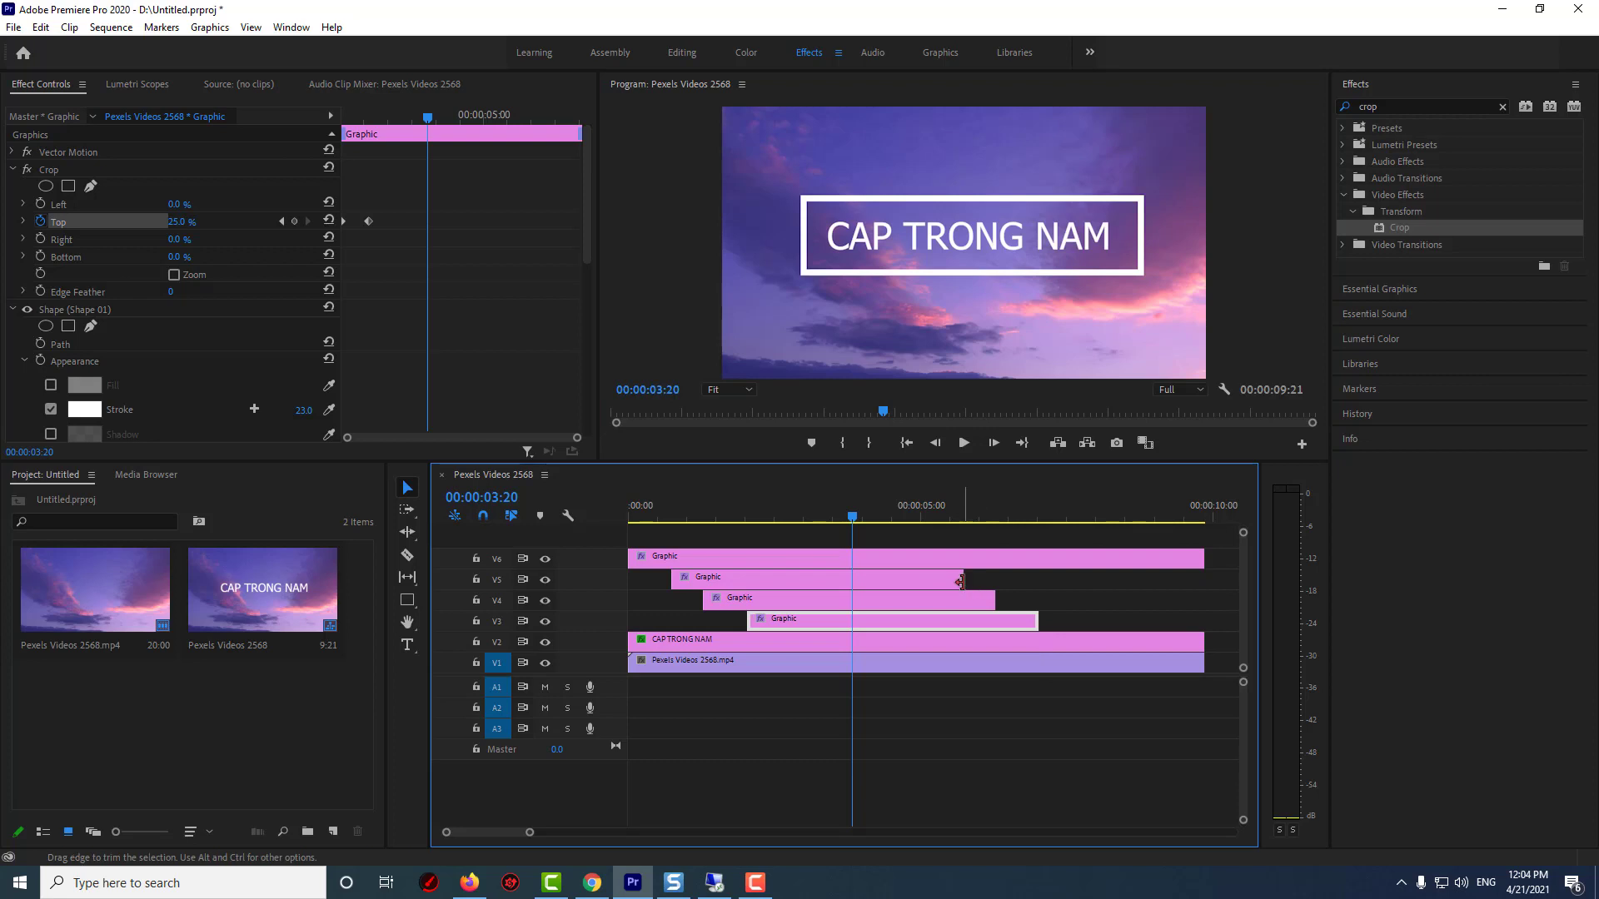
left_click_drag(960, 582, 1203, 582)
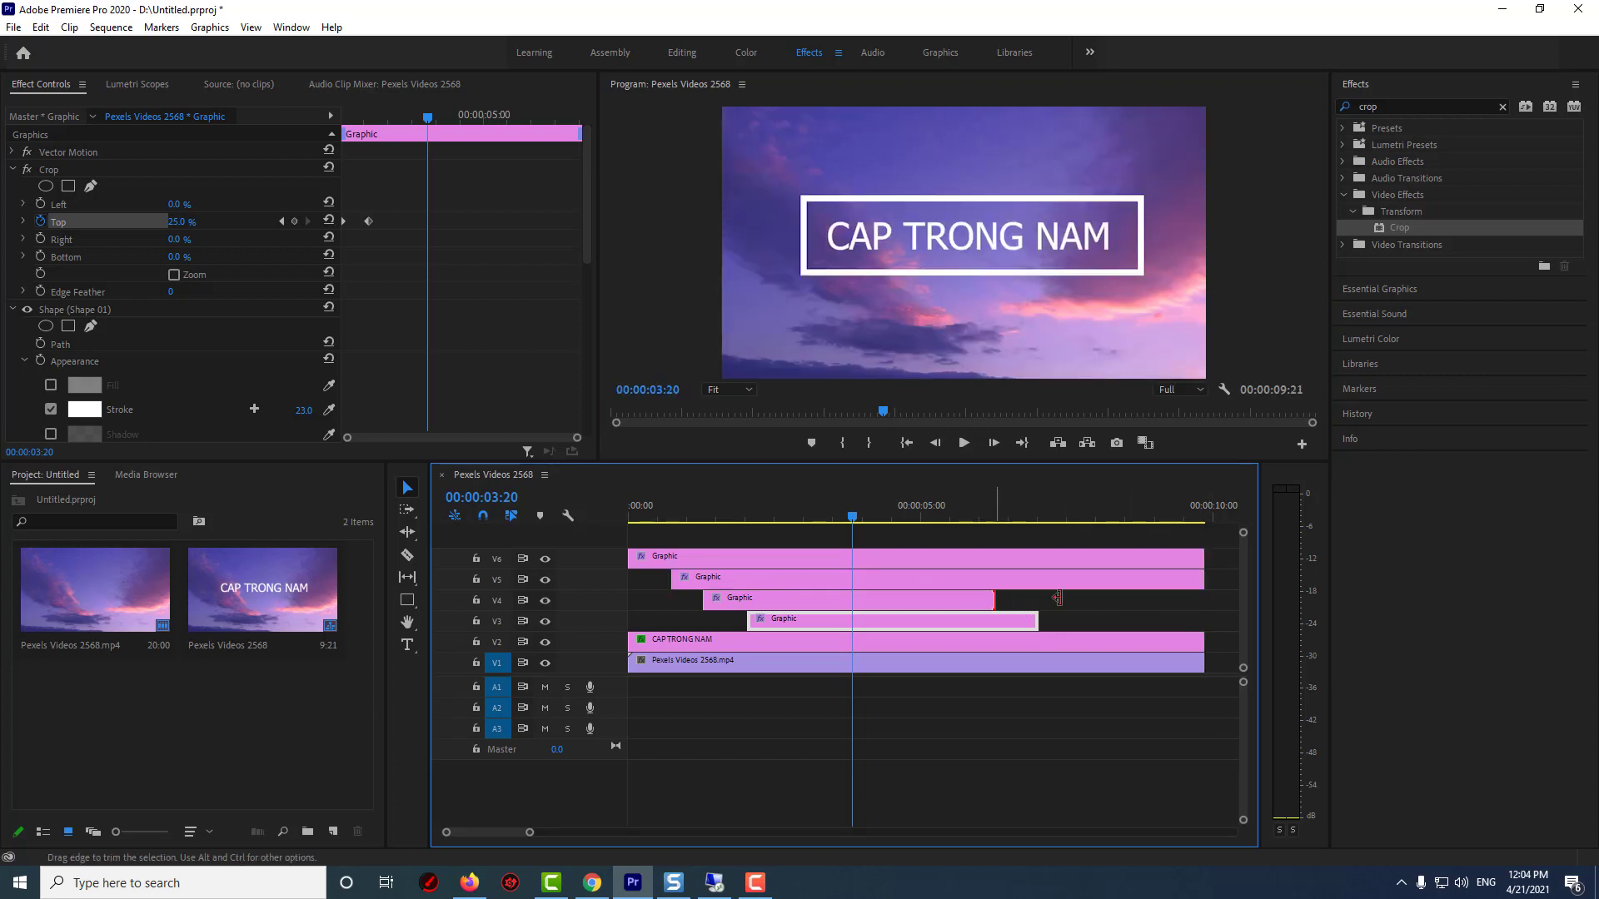
left_click_drag(1057, 598, 1204, 598)
left_click_drag(1035, 621, 1204, 619)
left_click(666, 535)
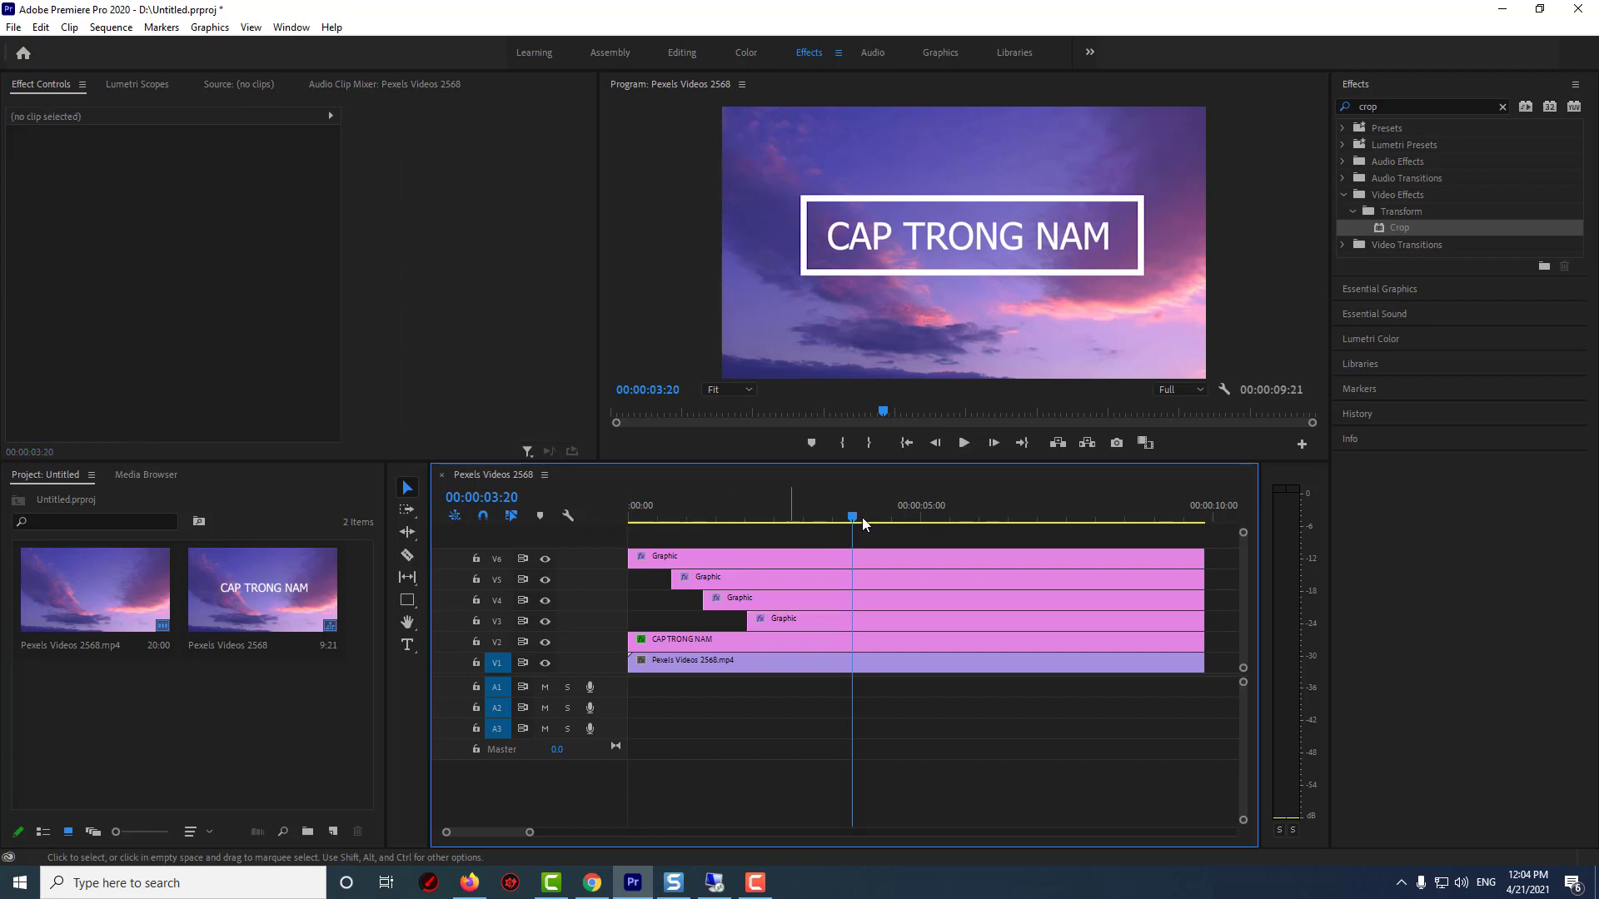
Play the finished border animation from the beginning
left_click_drag(862, 517, 631, 516)
left_click(959, 443)
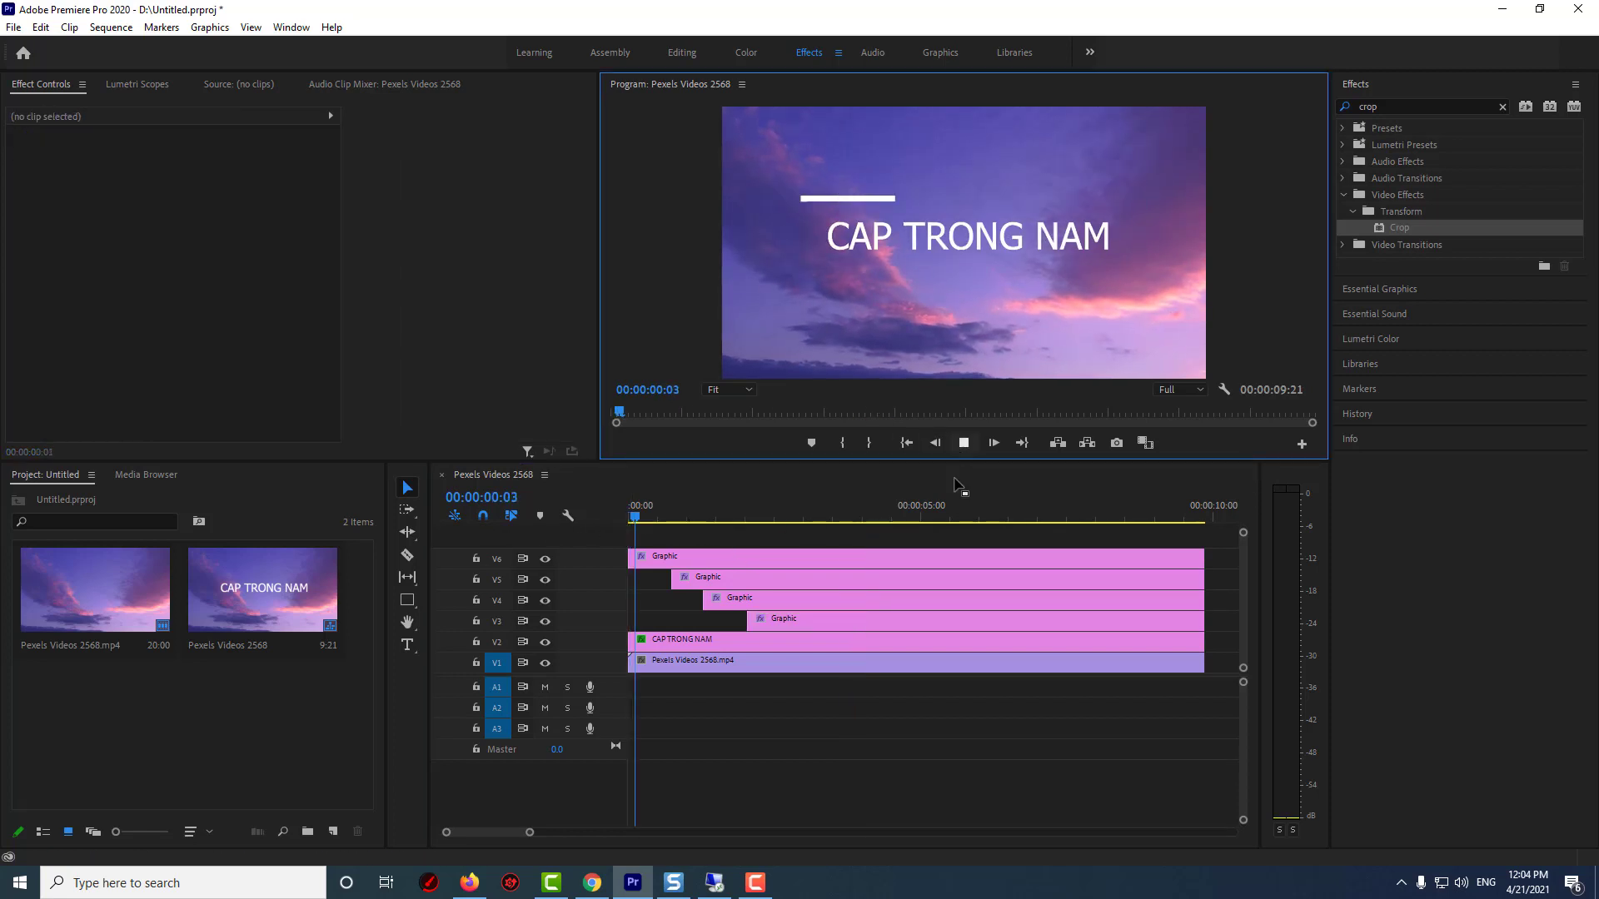